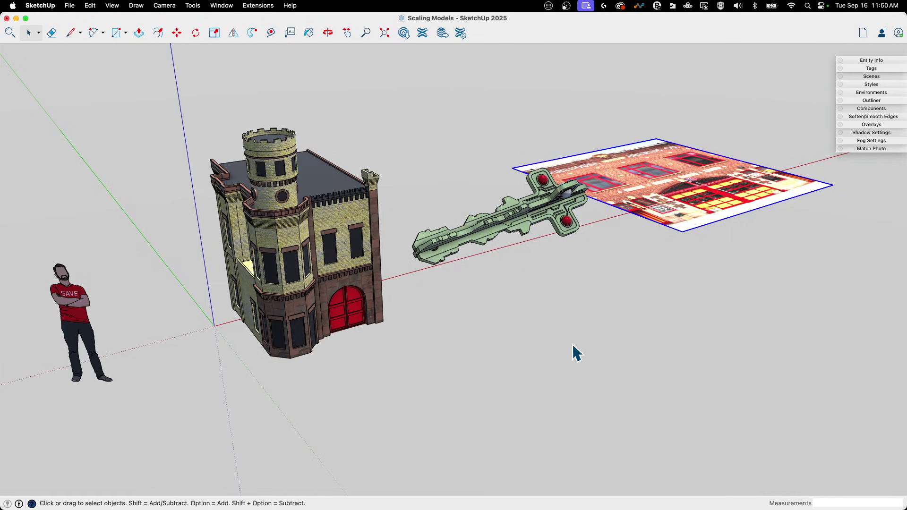
Select the castle building and examine the building, key and firehouse facade image alongside the standing figure.
{"action": "left_click", "coordinate": [340, 289]}
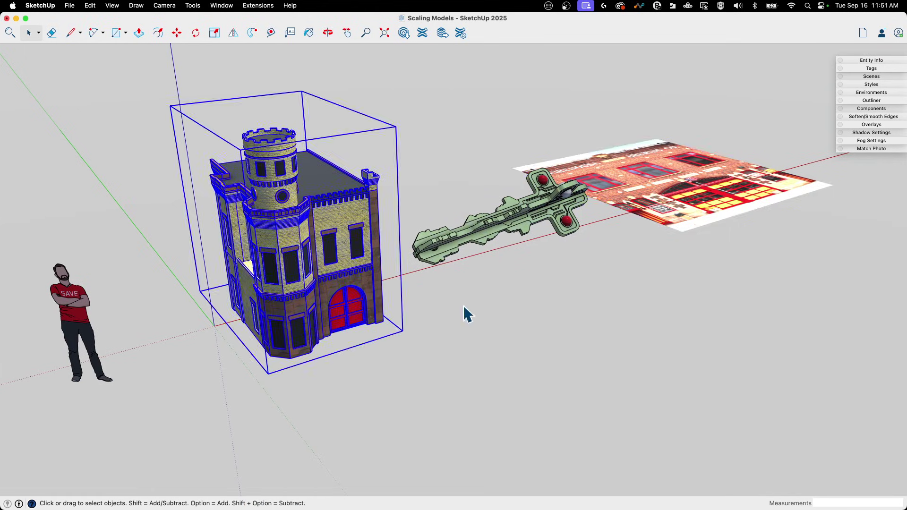
{"action": "middle_click_drag", "start_coordinate": [466, 314], "coordinate": [441, 314]}
{"action": "middle_click_drag", "start_coordinate": [521, 220], "coordinate": [737, 201]}
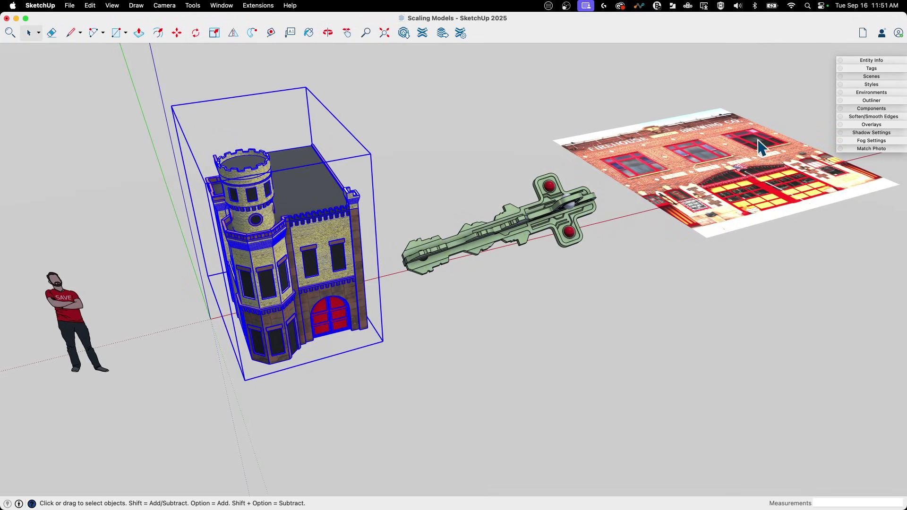
{"action": "middle_click_drag", "start_coordinate": [739, 144], "coordinate": [729, 93]}
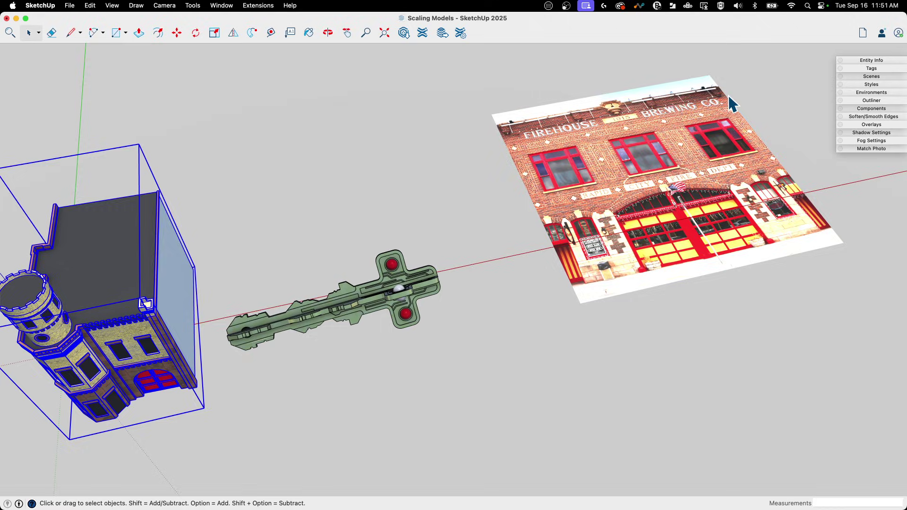
{"action": "middle_click_drag", "start_coordinate": [729, 95], "coordinate": [698, 150]}
{"action": "scroll", "coordinate": [699, 151], "scroll_direction": "down", "scroll_amount": 3}
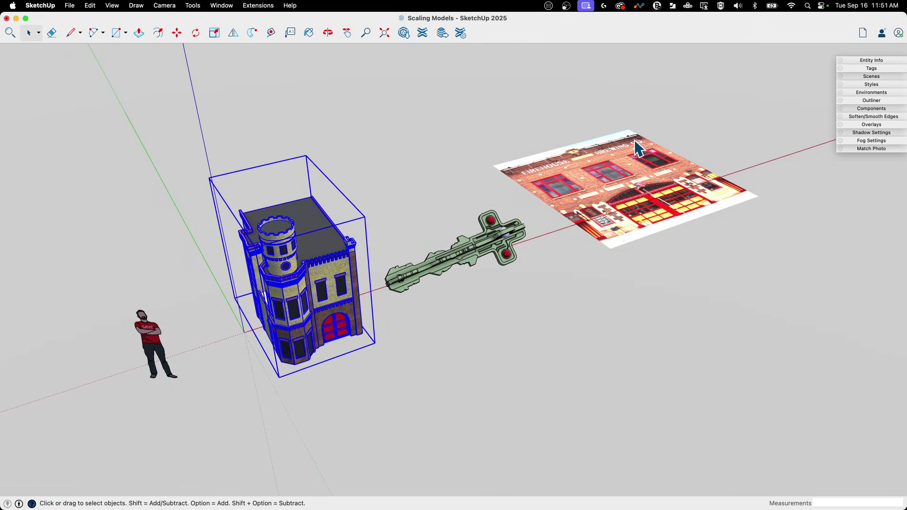
{"action": "middle_click_drag", "start_coordinate": [214, 385], "coordinate": [218, 261]}
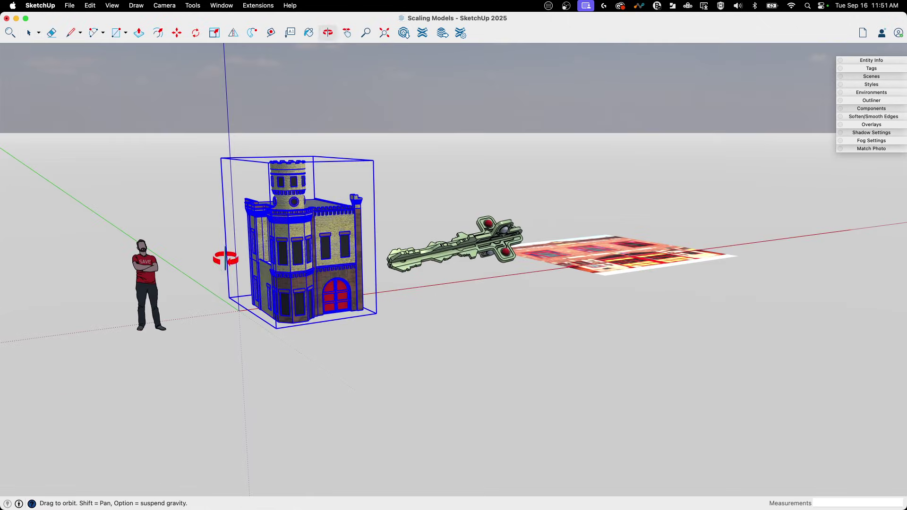
{"action": "scroll", "coordinate": [358, 255], "scroll_direction": "up", "scroll_amount": 5}
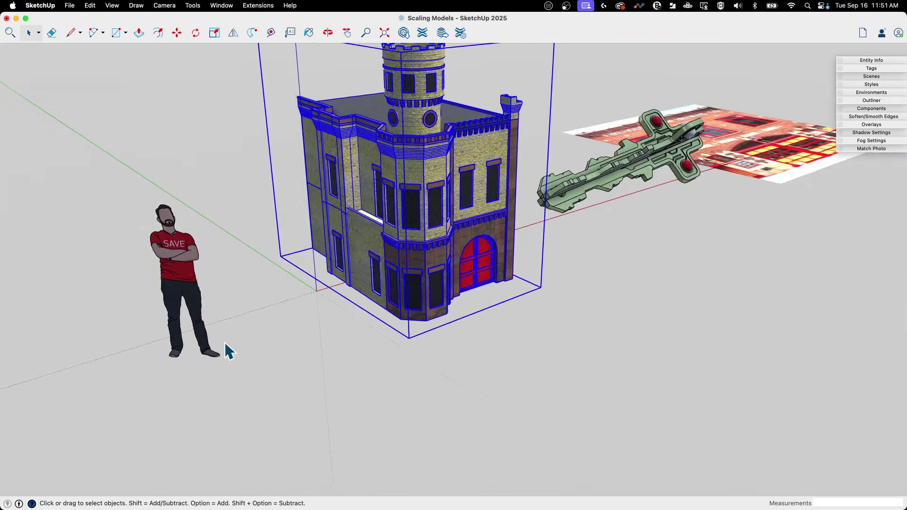
Move the standing figure about 5' along the red axis, right beside the castle building.
{"action": "left_click", "coordinate": [229, 351]}
{"action": "left_click", "coordinate": [203, 355]}
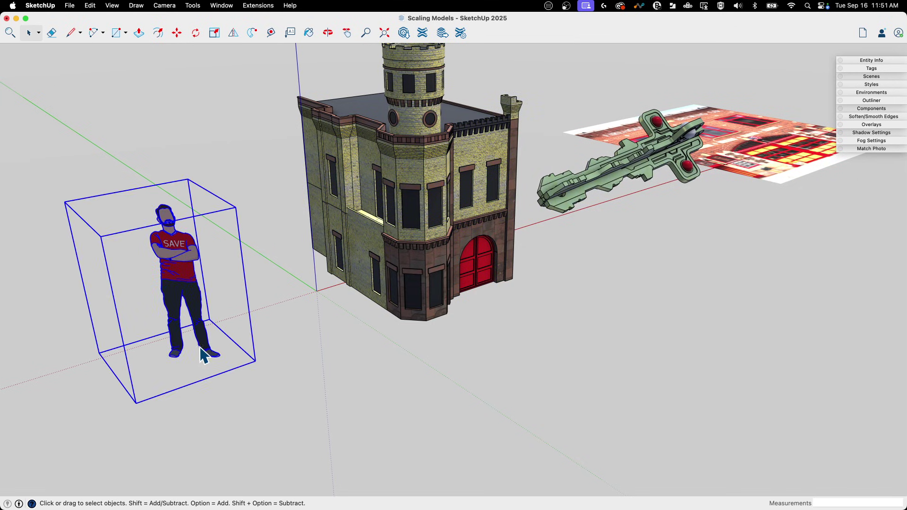
{"action": "key", "text": "m"}
{"action": "left_click", "coordinate": [252, 358]}
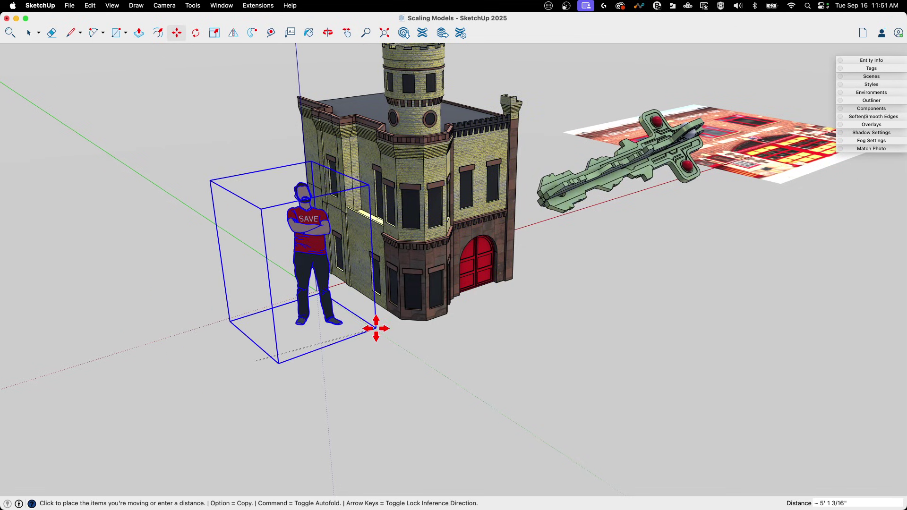
{"action": "left_click", "coordinate": [371, 327]}
{"action": "key", "text": "space"}
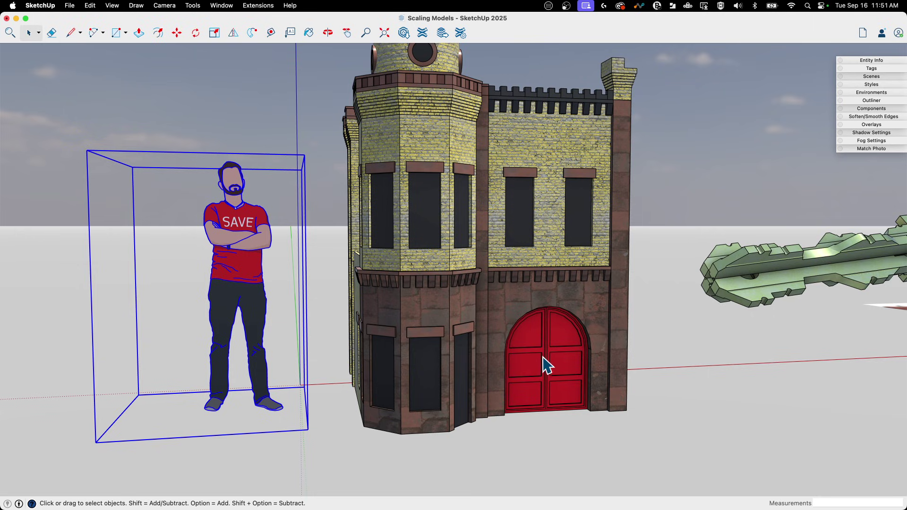
Select the castle building and activate the Tape Measure tool.
{"action": "middle_click_drag", "start_coordinate": [542, 352], "coordinate": [384, 251]}
{"action": "left_click", "coordinate": [425, 223]}
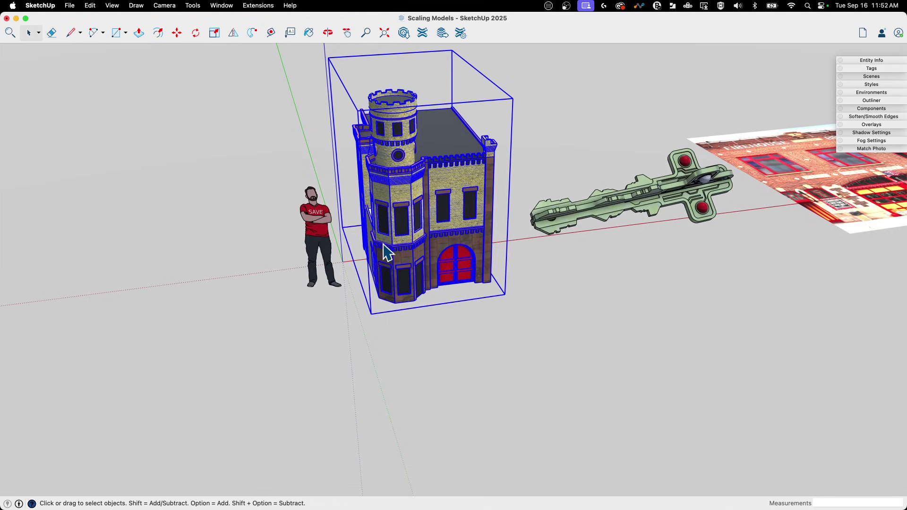
{"action": "left_click", "coordinate": [272, 34]}
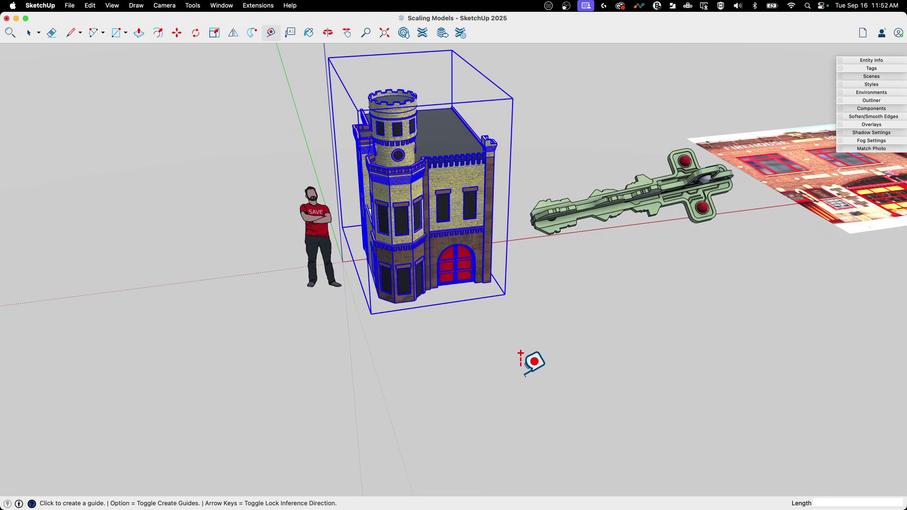
{"action": "middle_click_drag", "start_coordinate": [491, 246], "coordinate": [488, 223]}
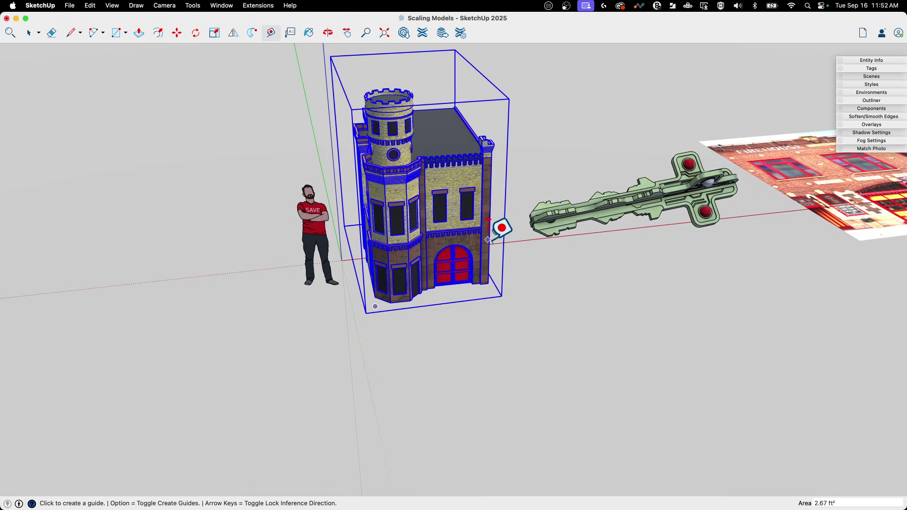
{"action": "left_click", "coordinate": [491, 215]}
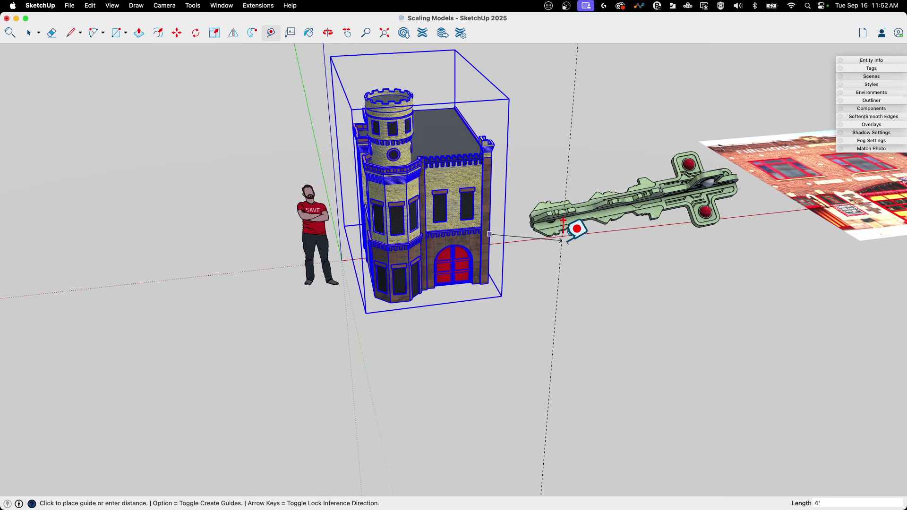
{"action": "key", "text": "Escape"}
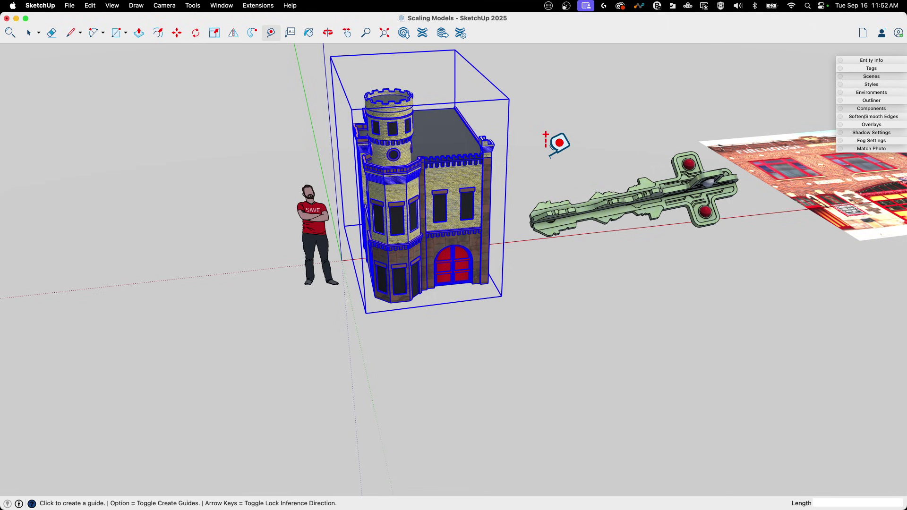
{"action": "middle_click_drag", "start_coordinate": [546, 135], "coordinate": [518, 143]}
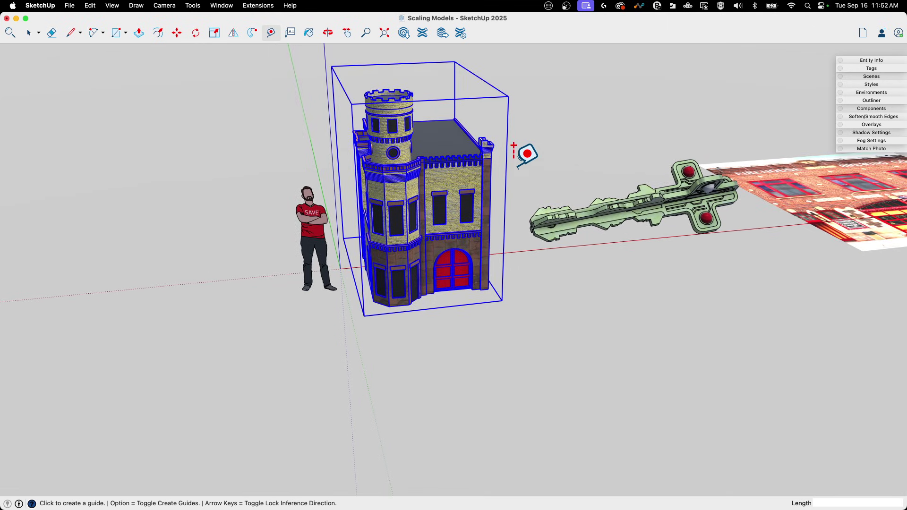
{"action": "left_click", "coordinate": [491, 174]}
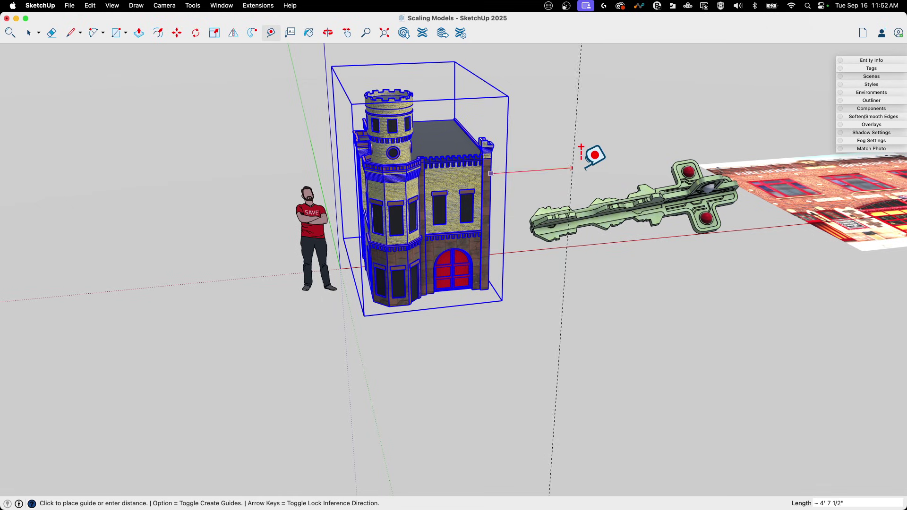
{"action": "key", "text": "Escape"}
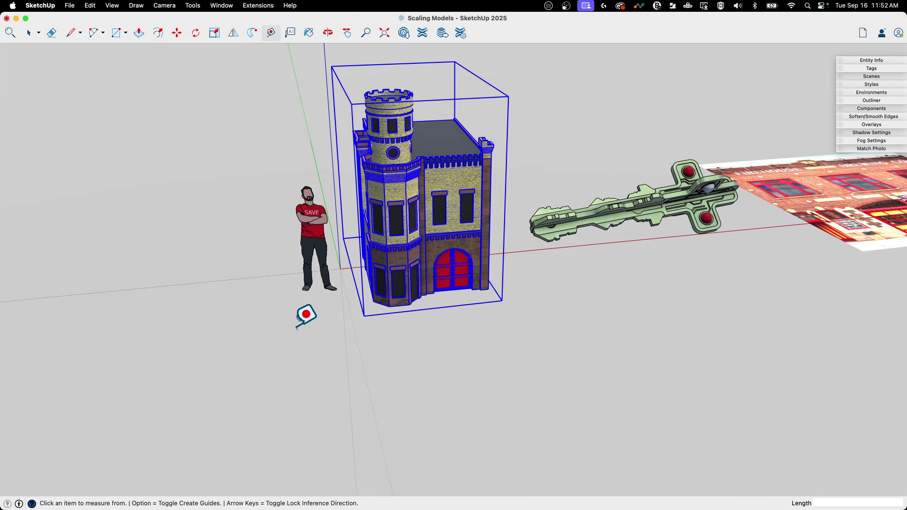
With guide creation off, measure the front base edge of the octagonal tower and resize the whole model to make that edge 48".
{"action": "key", "text": "alt"}
{"action": "key", "text": "alt"}
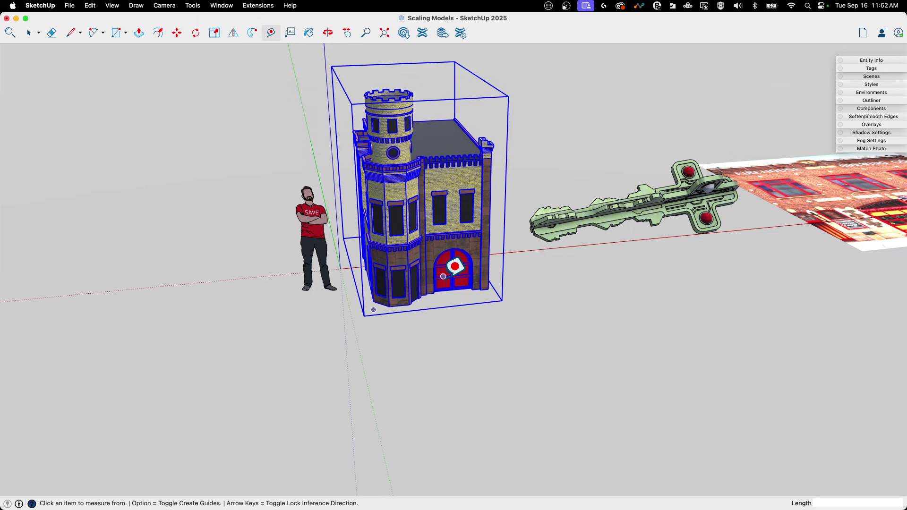
{"action": "middle_click_drag", "start_coordinate": [427, 289], "coordinate": [413, 298]}
{"action": "scroll", "coordinate": [468, 296], "scroll_direction": "up", "scroll_amount": 5}
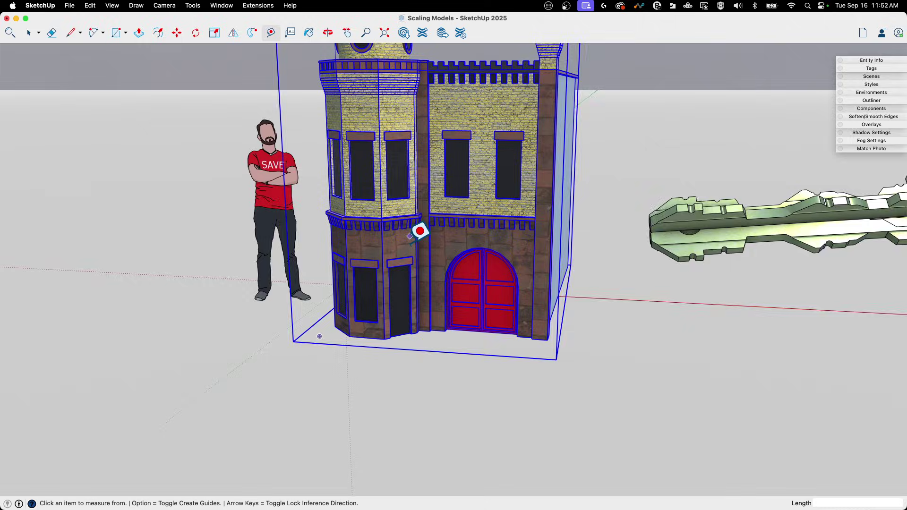
{"action": "scroll", "coordinate": [421, 239], "scroll_direction": "down", "scroll_amount": 5}
{"action": "scroll", "coordinate": [421, 240], "scroll_direction": "down", "scroll_amount": 5}
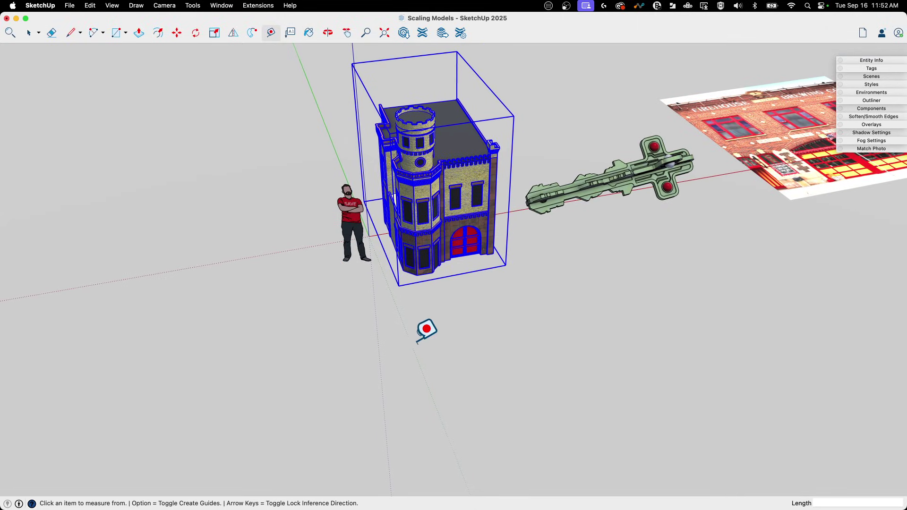
{"action": "middle_click_drag", "start_coordinate": [417, 340], "coordinate": [416, 272]}
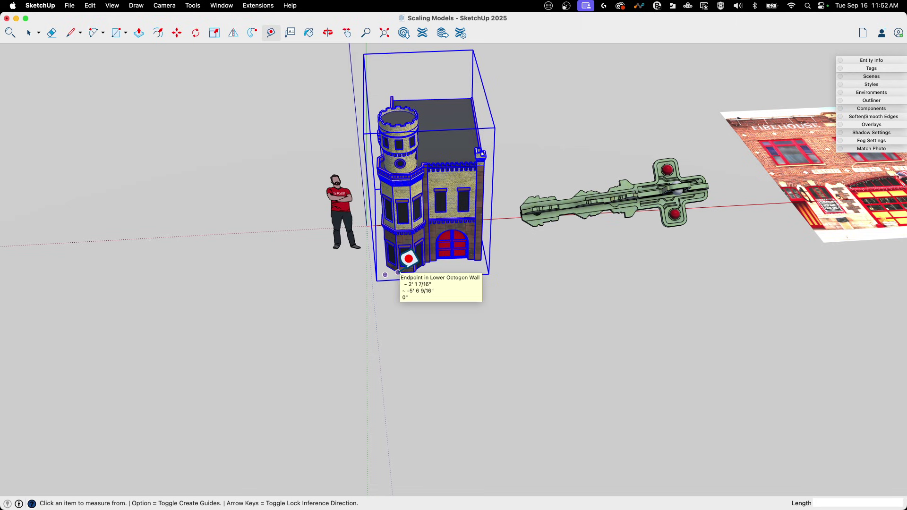
{"action": "left_click", "coordinate": [399, 273]}
{"action": "left_click", "coordinate": [415, 272]}
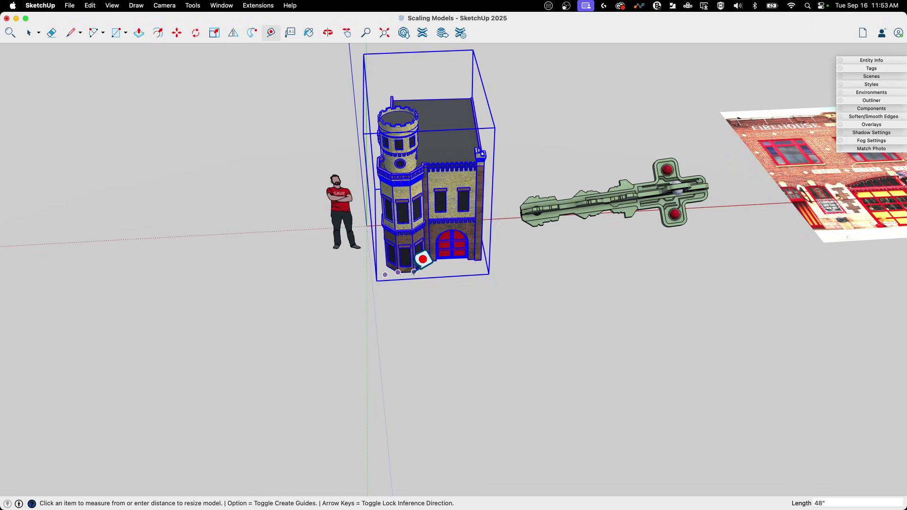
{"action": "type", "text": "48\""}
{"action": "key", "text": "Return"}
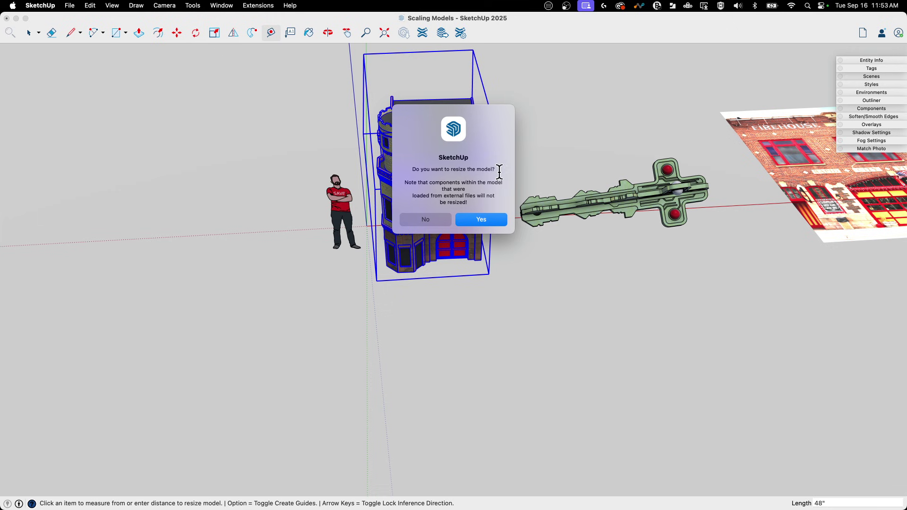
{"action": "left_click", "coordinate": [471, 224]}
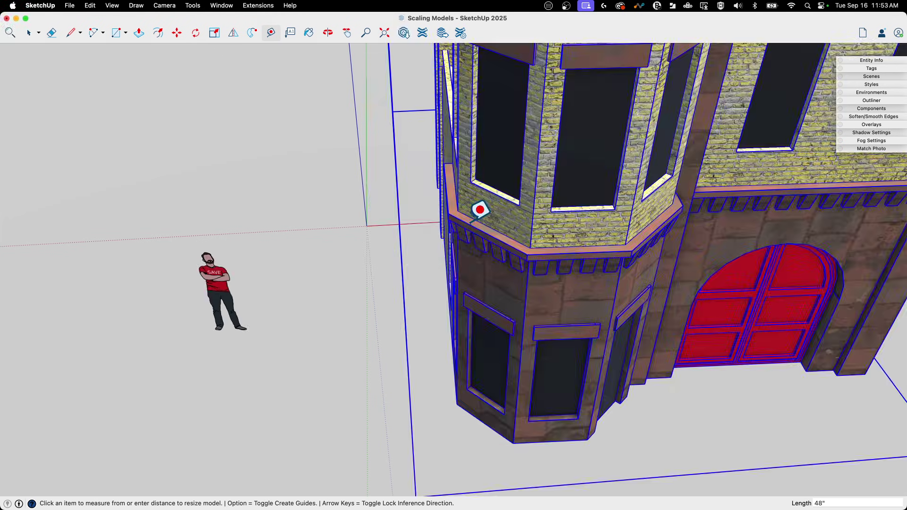
Examine the resized building, key and facade image from several angles, comparing them with the standing figure.
{"action": "scroll", "coordinate": [480, 210], "scroll_direction": "down", "scroll_amount": 10}
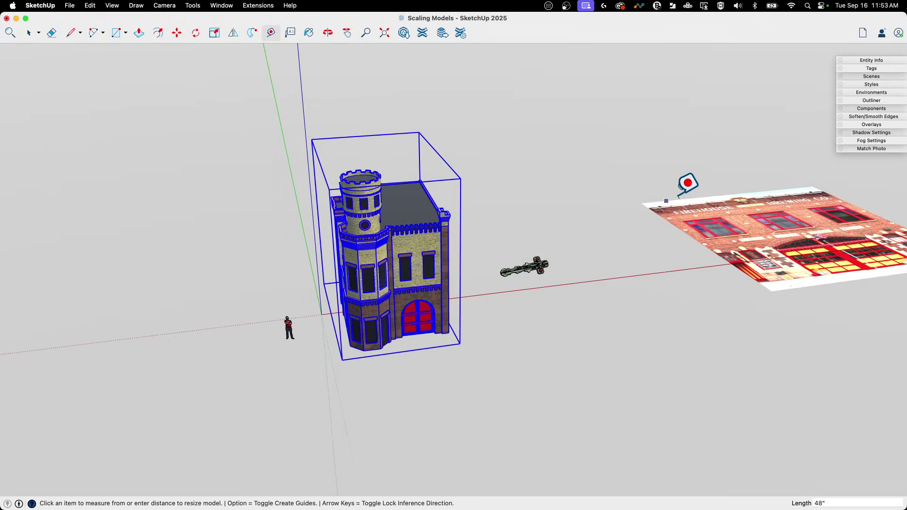
{"action": "scroll", "coordinate": [326, 307], "scroll_direction": "up", "scroll_amount": 2}
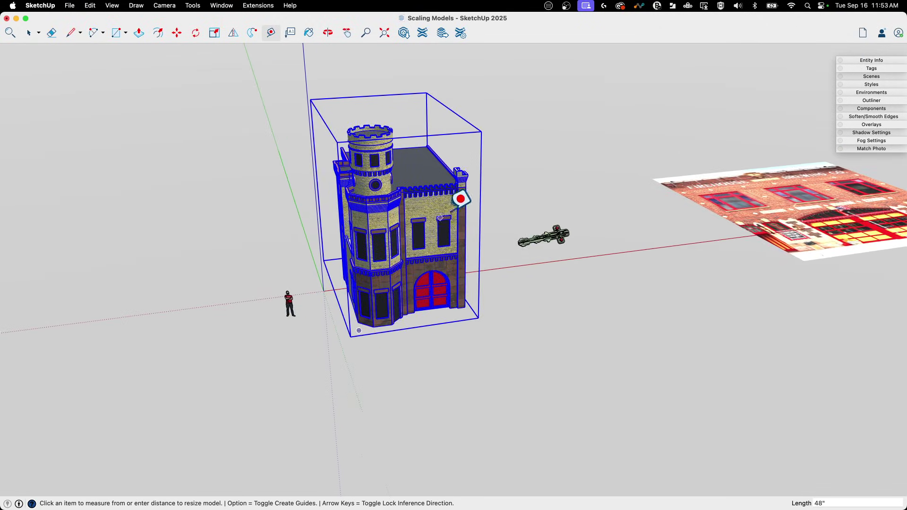
{"action": "middle_click_drag", "start_coordinate": [460, 198], "coordinate": [553, 166]}
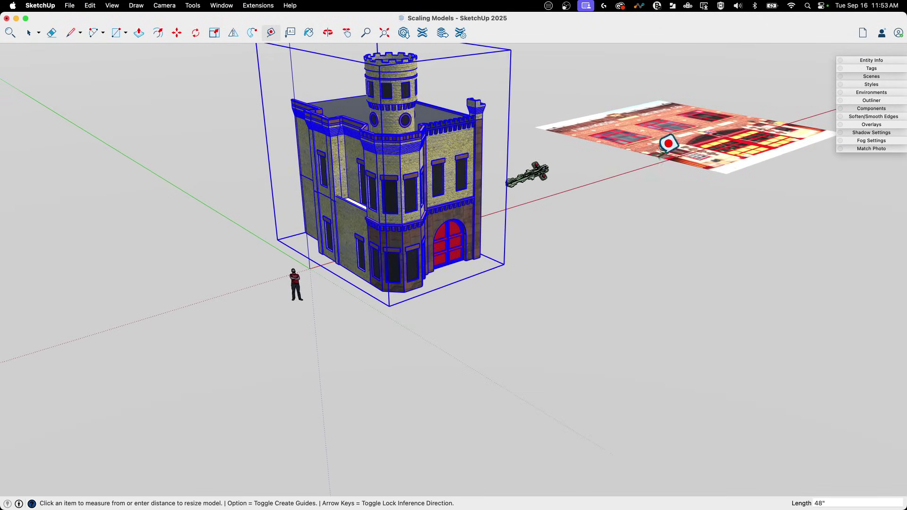
{"action": "middle_click_drag", "start_coordinate": [668, 143], "coordinate": [396, 194]}
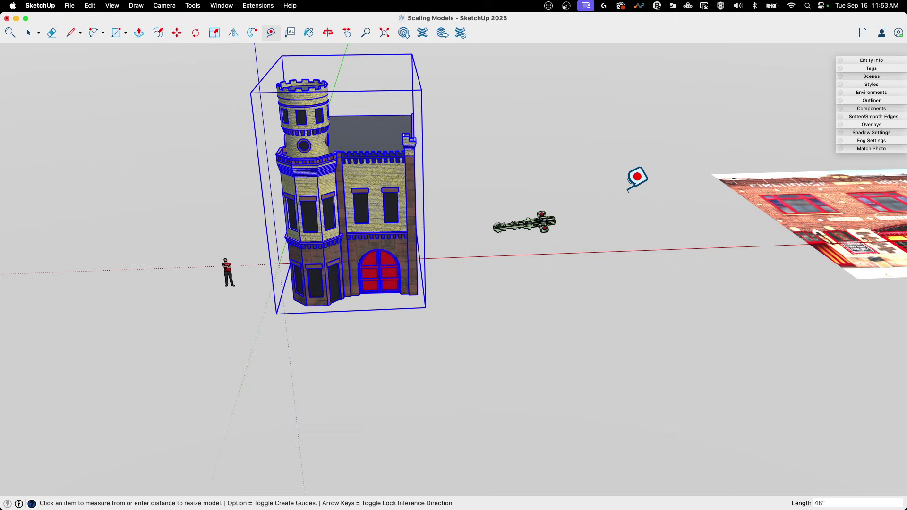
{"action": "middle_click_drag", "start_coordinate": [376, 229], "coordinate": [313, 377]}
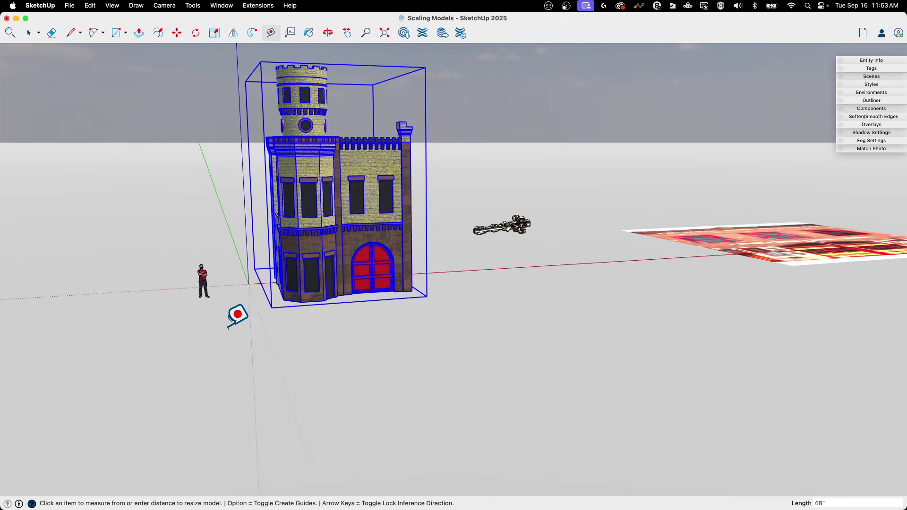
{"action": "mouse_move", "coordinate": [750, 191]}
{"action": "middle_mouse_down"}
{"action": "mouse_move", "coordinate": [547, 203]}
{"action": "mouse_move", "coordinate": [752, 176]}
{"action": "middle_mouse_up"}
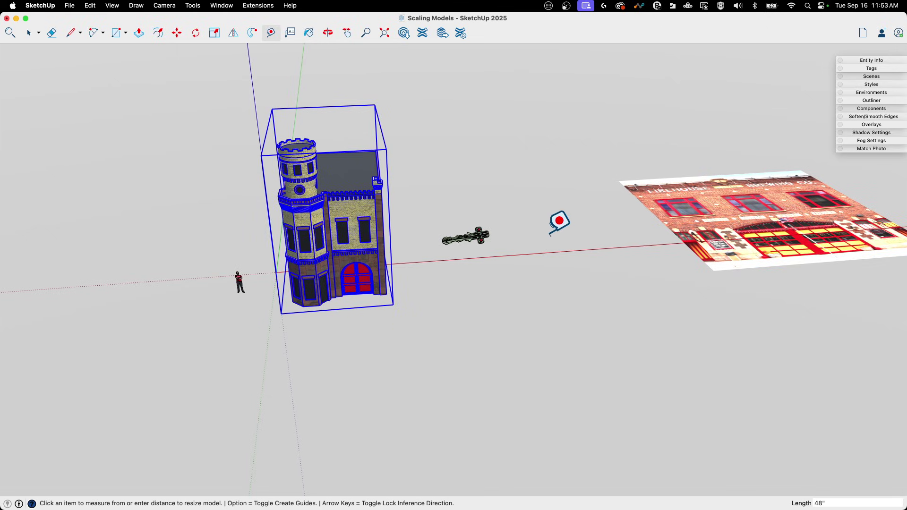
{"action": "middle_click_drag", "start_coordinate": [497, 230], "coordinate": [346, 303]}
{"action": "middle_click_drag", "start_coordinate": [344, 115], "coordinate": [343, 222]}
{"action": "middle_click_drag", "start_coordinate": [326, 190], "coordinate": [393, 235]}
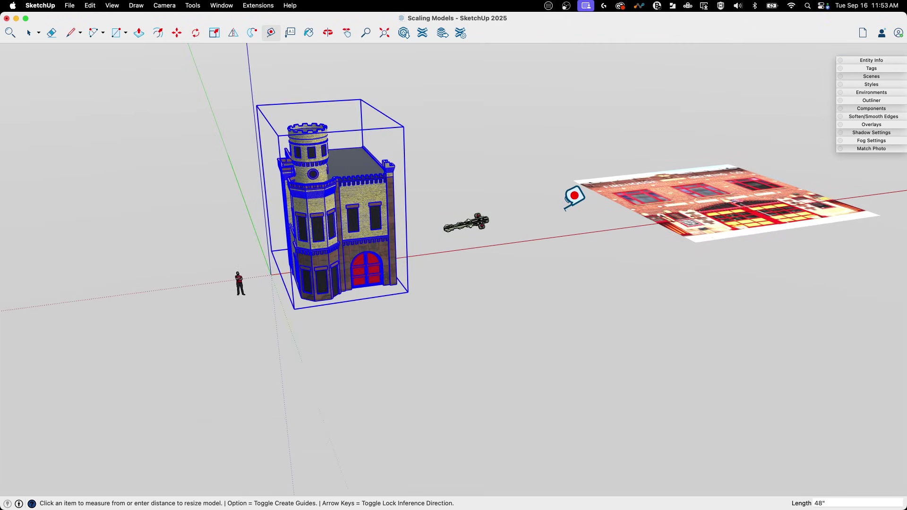
Undo the resizing of the whole model and leave the Tape Measure tool.
{"action": "key", "text": "super+z"}
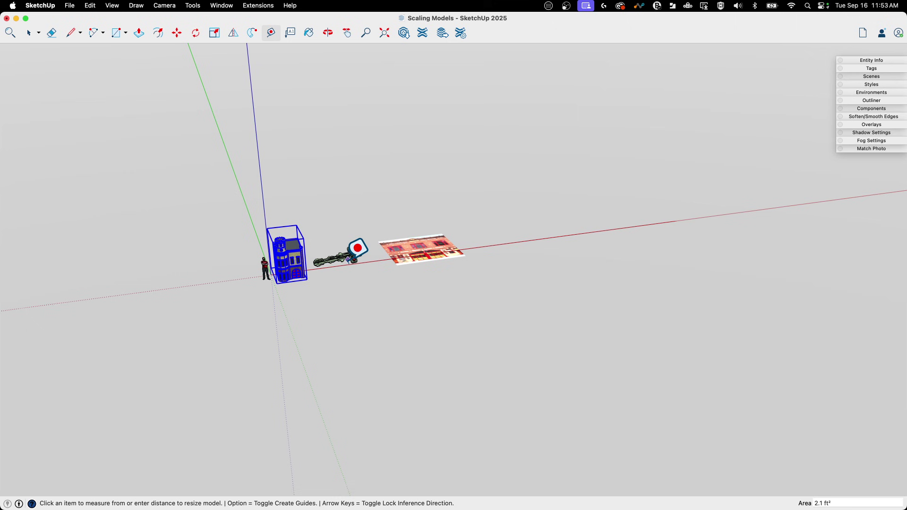
{"action": "scroll", "coordinate": [404, 243], "scroll_direction": "up", "scroll_amount": 5}
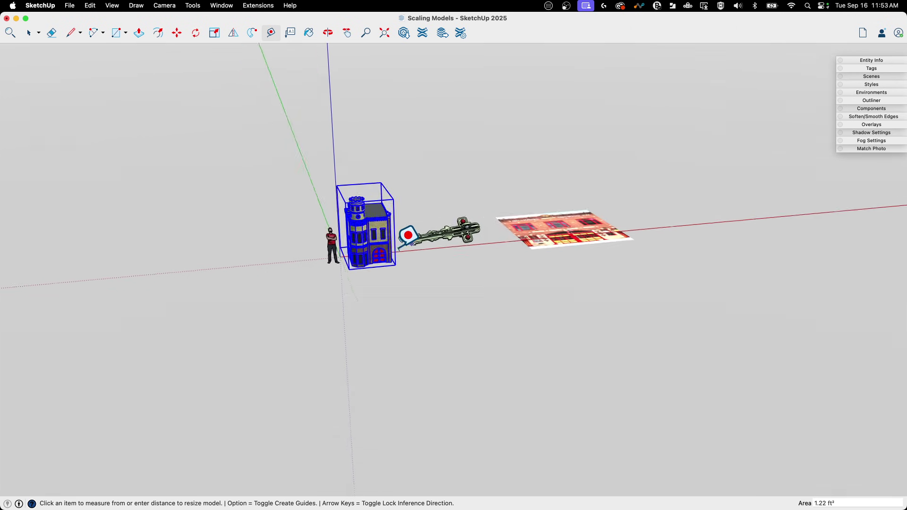
{"action": "key", "text": "space"}
Open the castle building for editing in place.
{"action": "scroll", "coordinate": [405, 210], "scroll_direction": "up", "scroll_amount": 5}
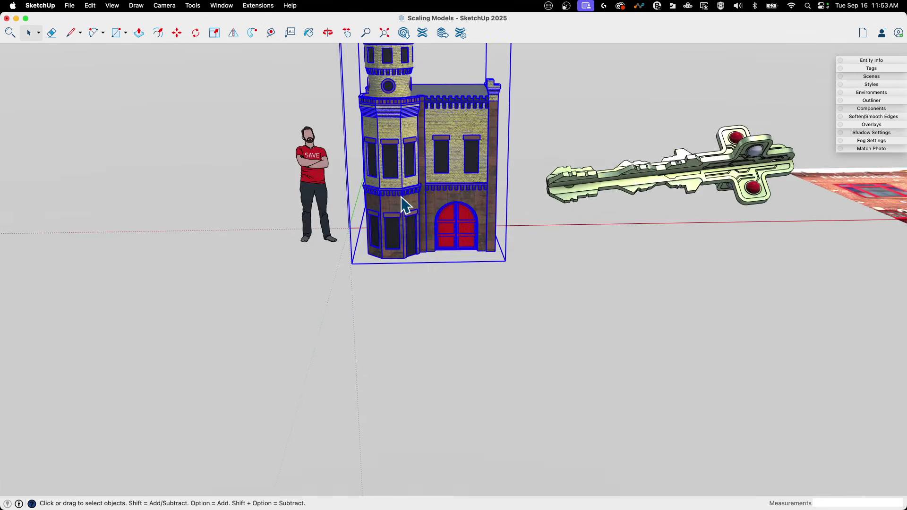
{"action": "middle_click_drag", "start_coordinate": [405, 206], "coordinate": [421, 334]}
{"action": "double_click", "coordinate": [440, 254]}
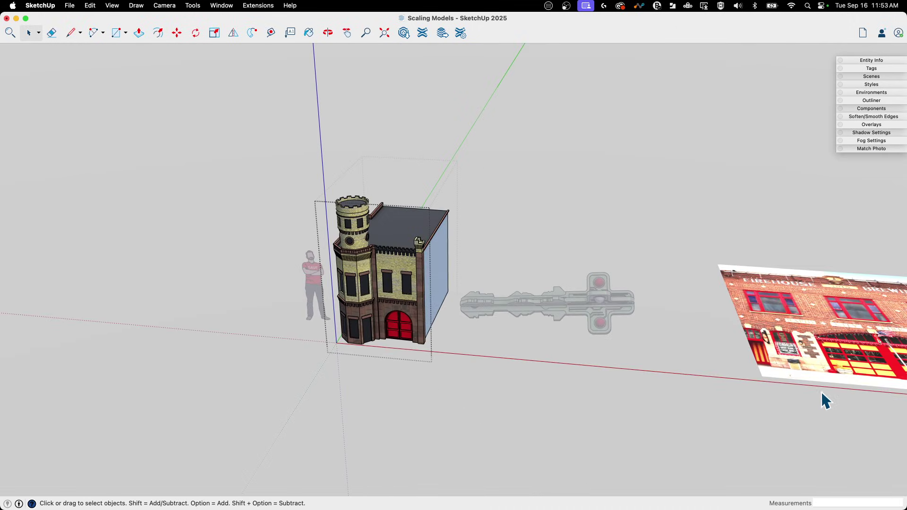
With guide creation off, measure the octagonal tower's front base edge and resize only the open castle building to make that edge 36".
{"action": "middle_click_drag", "start_coordinate": [825, 400], "coordinate": [408, 219]}
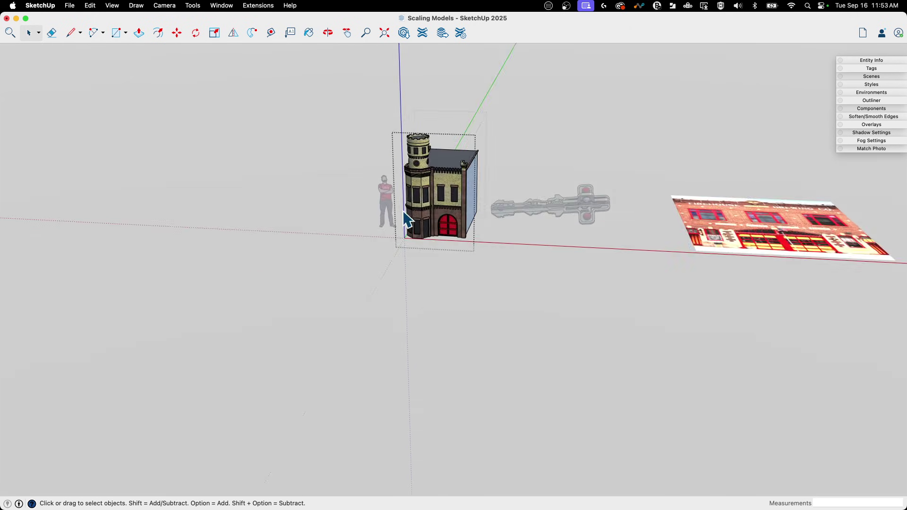
{"action": "scroll", "coordinate": [408, 219], "scroll_direction": "up", "scroll_amount": 10}
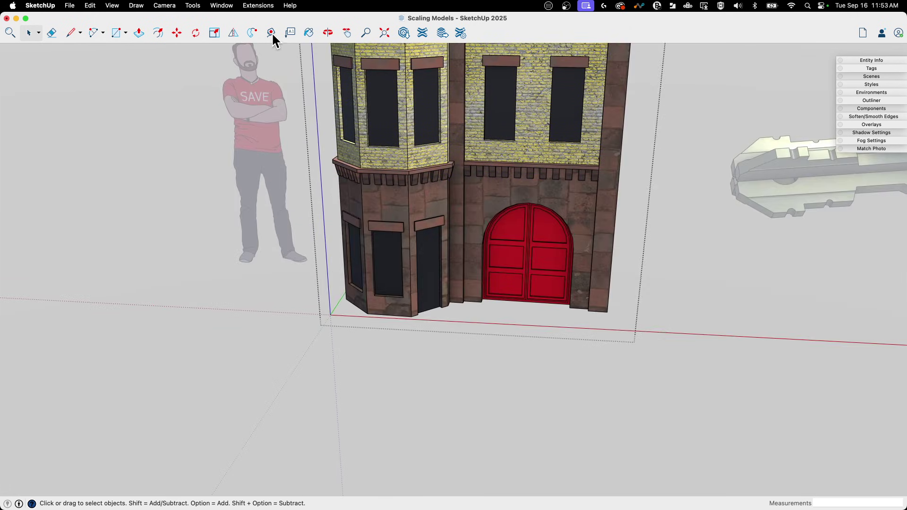
{"action": "left_click", "coordinate": [271, 32]}
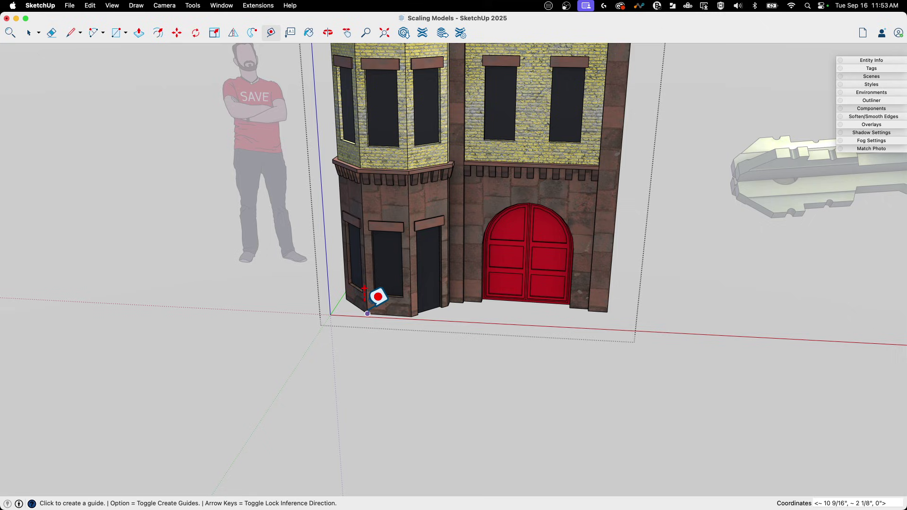
{"action": "key", "text": "alt"}
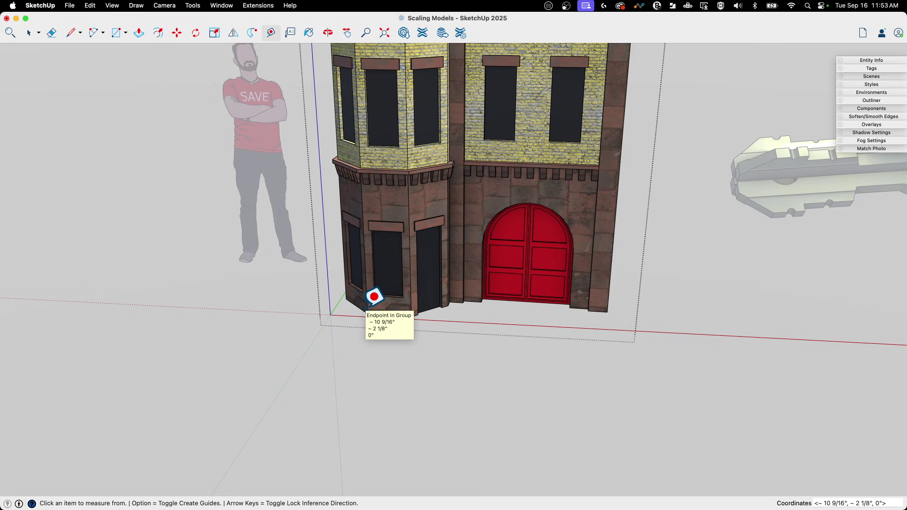
{"action": "left_click", "coordinate": [367, 313]}
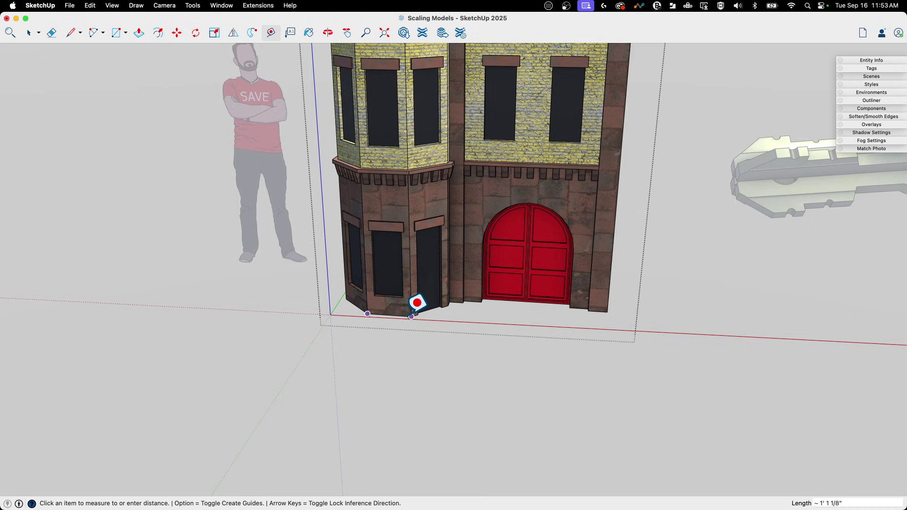
{"action": "left_click", "coordinate": [412, 316]}
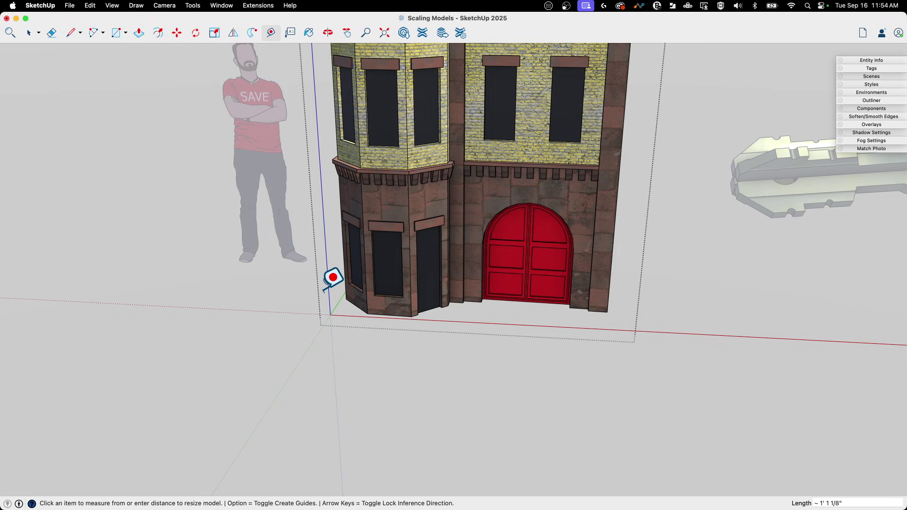
{"action": "left_click", "coordinate": [367, 314]}
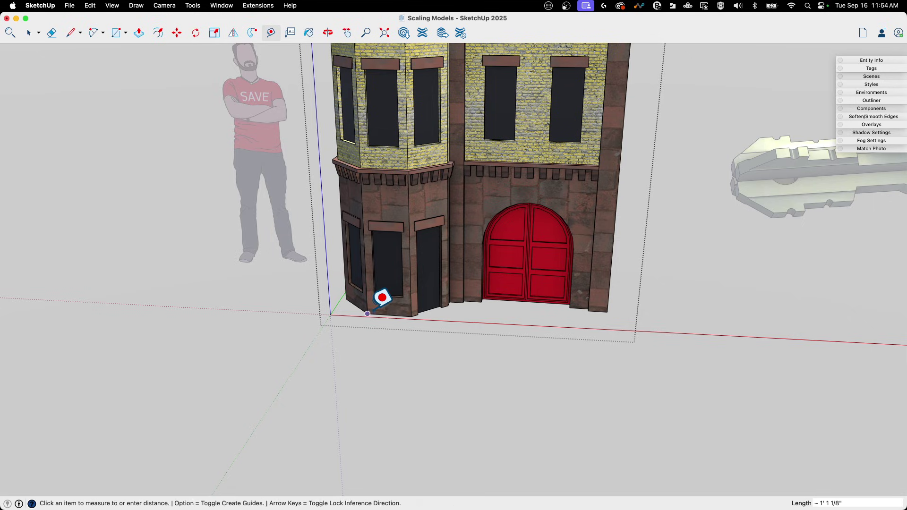
{"action": "left_click", "coordinate": [412, 316]}
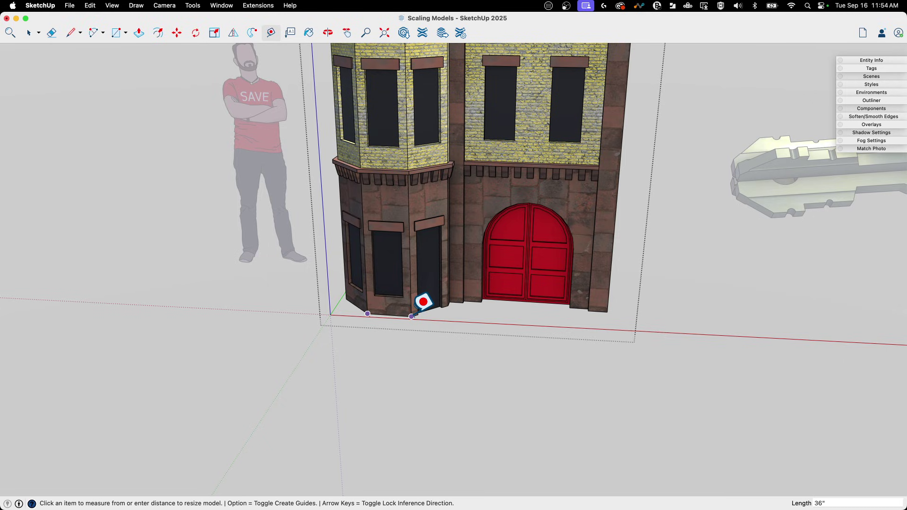
{"action": "key", "text": "Return"}
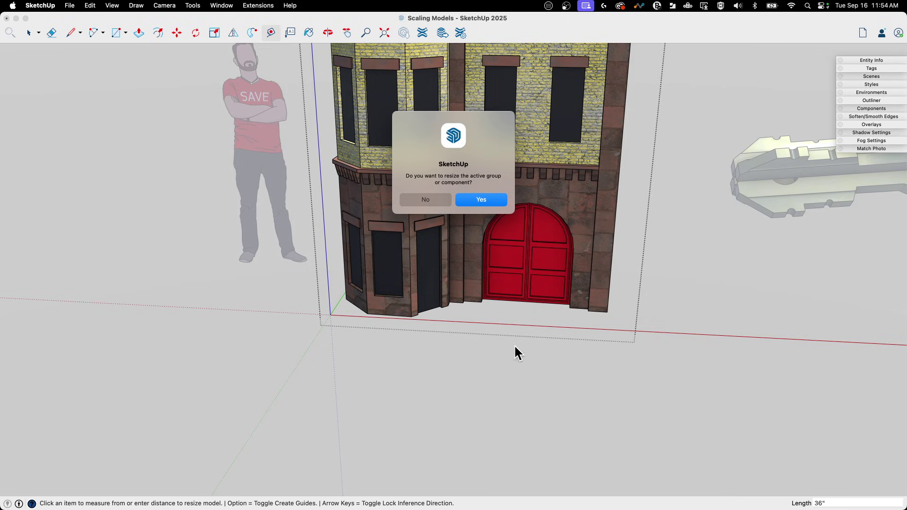
{"action": "left_click", "coordinate": [478, 200]}
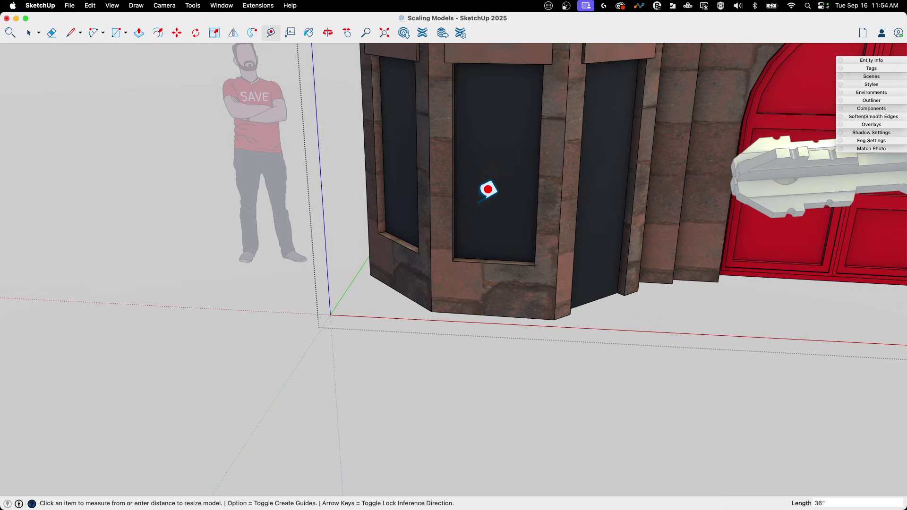
{"action": "scroll", "coordinate": [489, 190], "scroll_direction": "down", "scroll_amount": 10}
{"action": "key", "text": "space"}
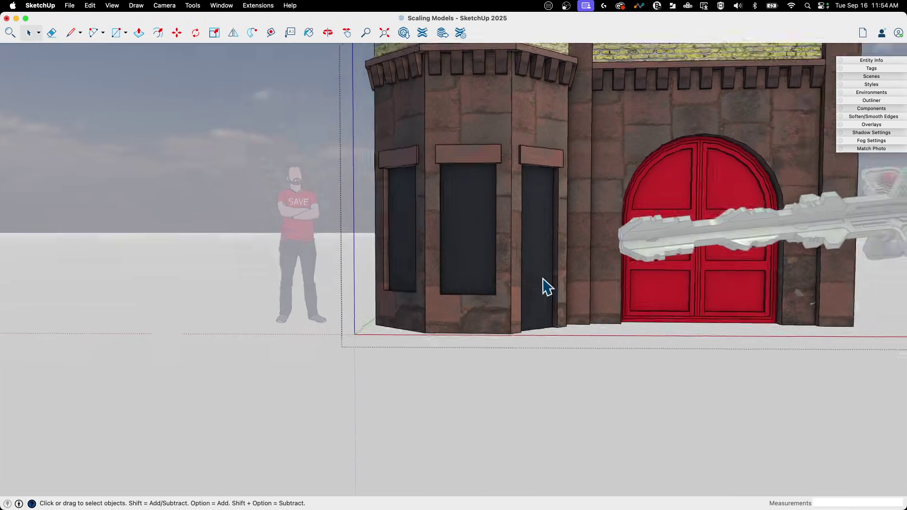
Leave the castle building's editing context and move the building to the other side of the standing figure.
{"action": "scroll", "coordinate": [407, 263], "scroll_direction": "down", "scroll_amount": 5}
{"action": "middle_click_drag", "start_coordinate": [406, 263], "coordinate": [431, 219]}
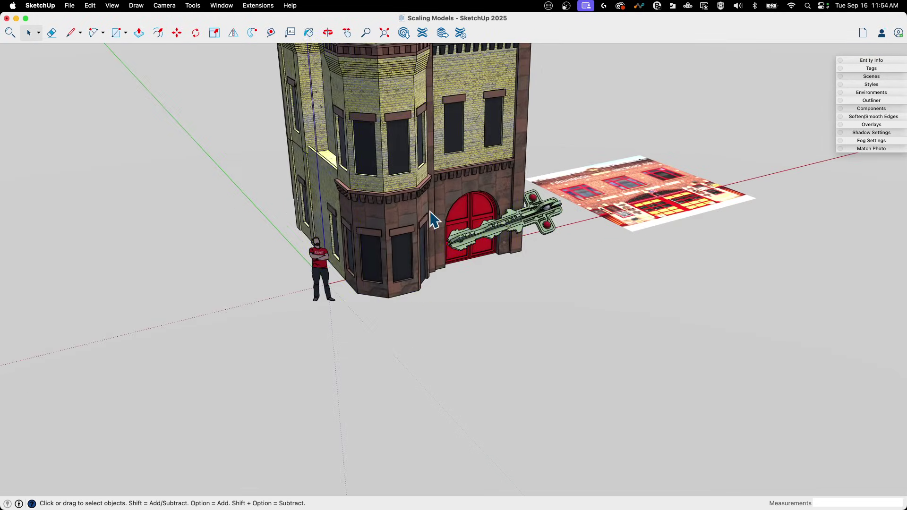
{"action": "left_click", "coordinate": [431, 219]}
{"action": "key", "text": "m"}
{"action": "left_click", "coordinate": [517, 320]}
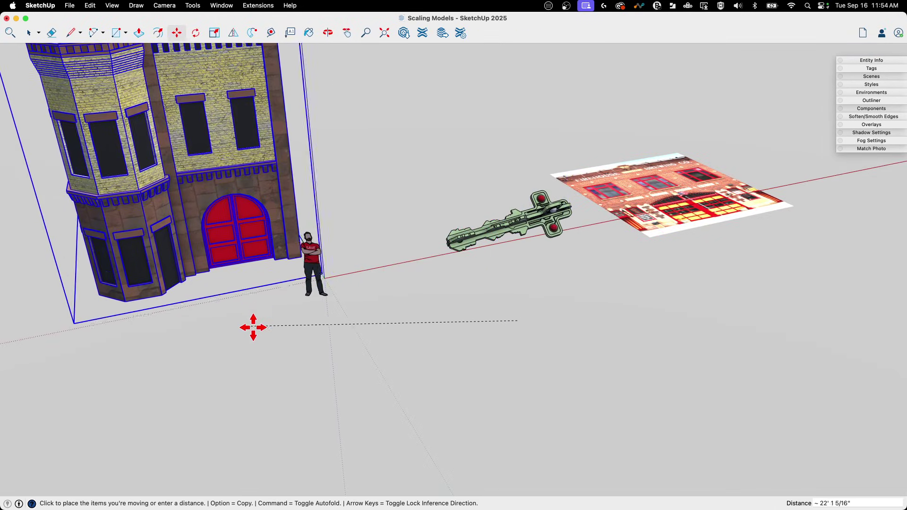
{"action": "left_click", "coordinate": [236, 354]}
{"action": "key", "text": "space"}
Examine the resized castle building up close and from several angles, comparing its doors and height with the standing figure.
{"action": "middle_click_drag", "start_coordinate": [227, 348], "coordinate": [229, 354]}
{"action": "scroll", "coordinate": [229, 349], "scroll_direction": "up", "scroll_amount": 5}
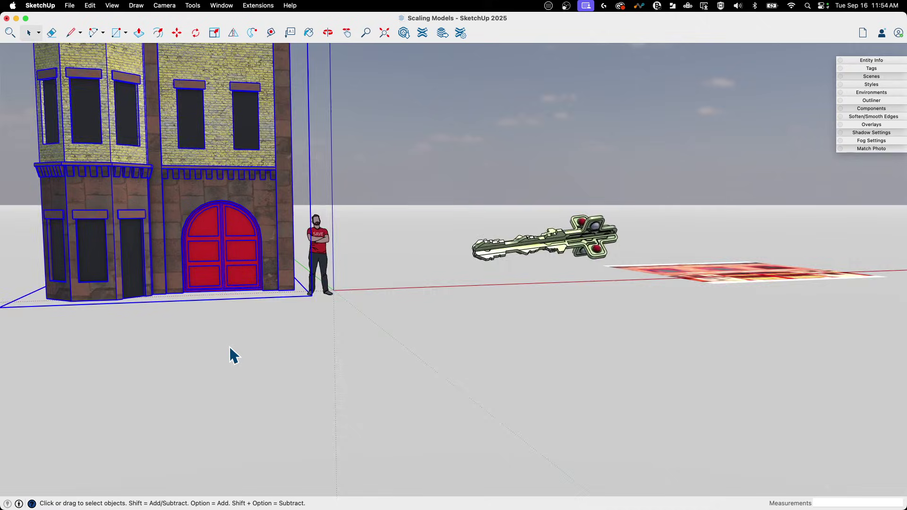
{"action": "scroll", "coordinate": [249, 354], "scroll_direction": "up", "scroll_amount": 3}
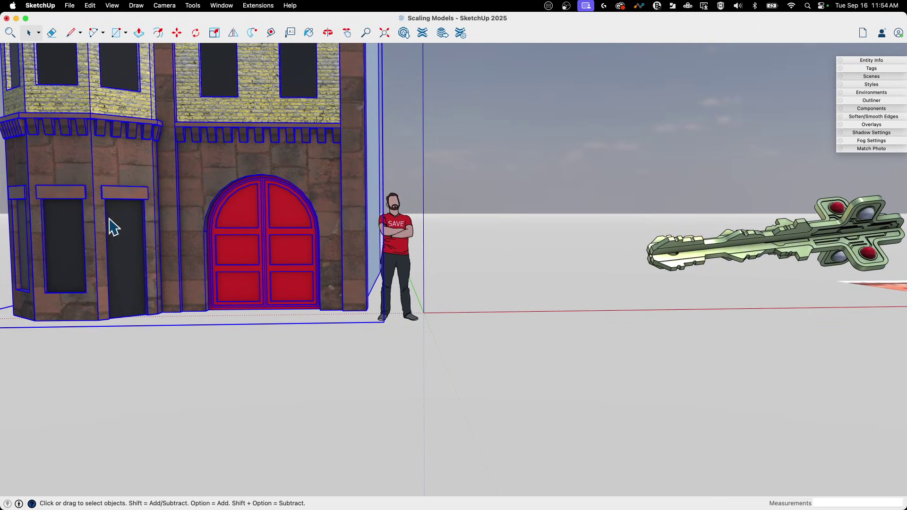
{"action": "scroll", "coordinate": [213, 263], "scroll_direction": "down", "scroll_amount": 10}
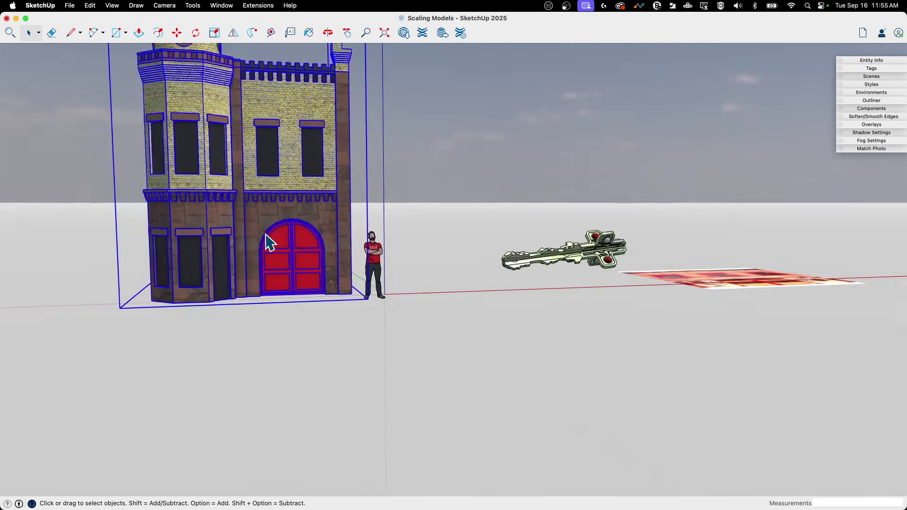
{"action": "scroll", "coordinate": [268, 242], "scroll_direction": "down", "scroll_amount": 5}
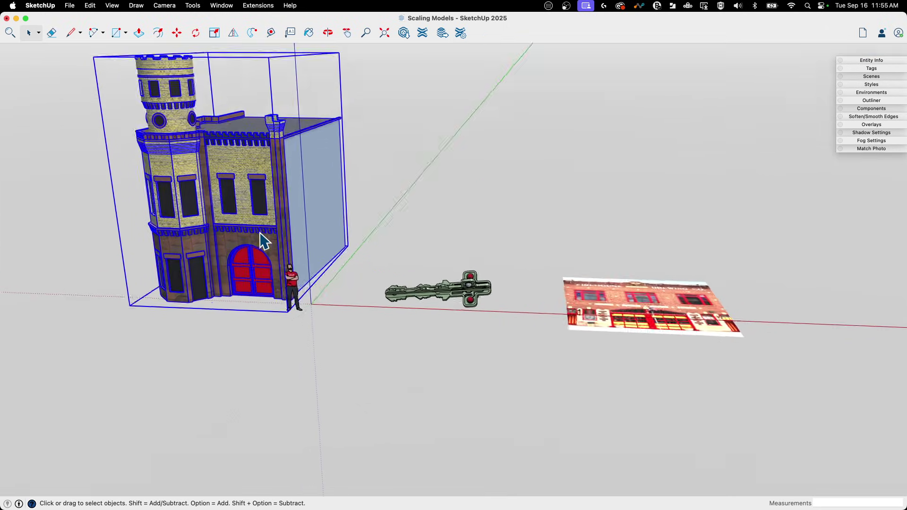
{"action": "middle_click_drag", "start_coordinate": [269, 245], "coordinate": [253, 275]}
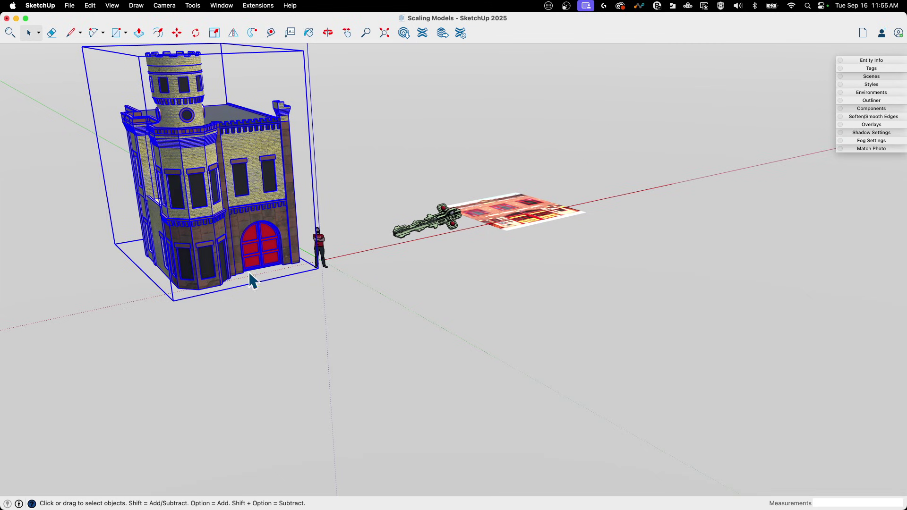
{"action": "middle_click_drag", "start_coordinate": [282, 236], "coordinate": [208, 191]}
{"action": "middle_click_drag", "start_coordinate": [233, 146], "coordinate": [314, 269]}
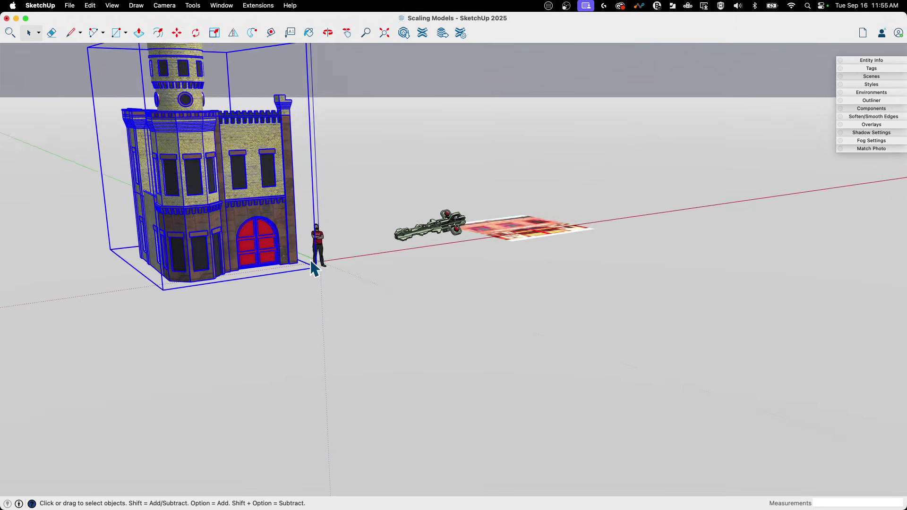
Open the green key model for editing in place.
{"action": "scroll", "coordinate": [421, 236], "scroll_direction": "up", "scroll_amount": 5}
{"action": "middle_click_drag", "start_coordinate": [421, 236], "coordinate": [401, 198]}
{"action": "scroll", "coordinate": [415, 229], "scroll_direction": "up", "scroll_amount": 5}
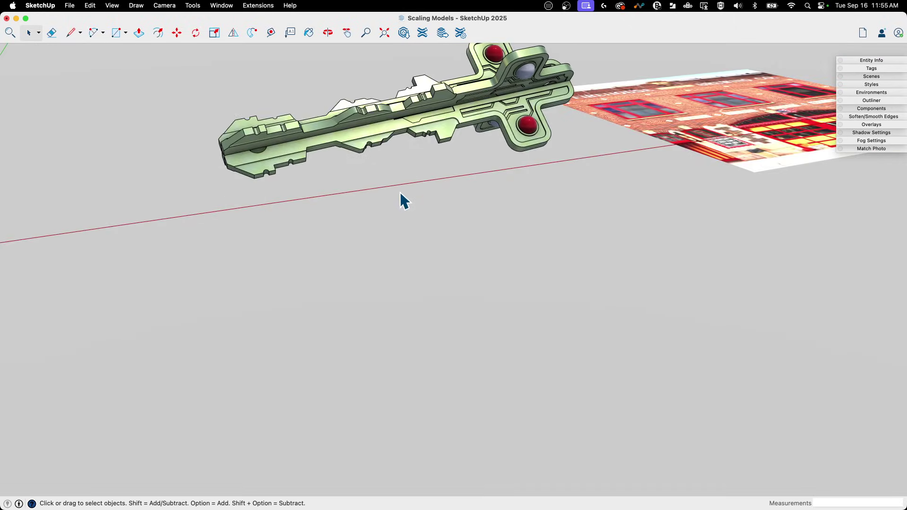
{"action": "scroll", "coordinate": [401, 199], "scroll_direction": "up", "scroll_amount": 2}
{"action": "scroll", "coordinate": [401, 192], "scroll_direction": "down", "scroll_amount": 3}
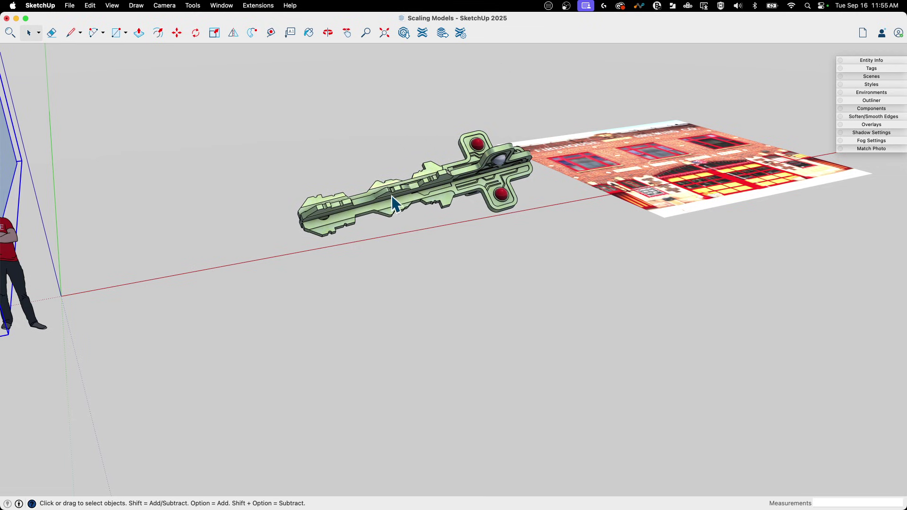
{"action": "left_click", "coordinate": [494, 165]}
{"action": "middle_click_drag", "start_coordinate": [407, 208], "coordinate": [420, 191]}
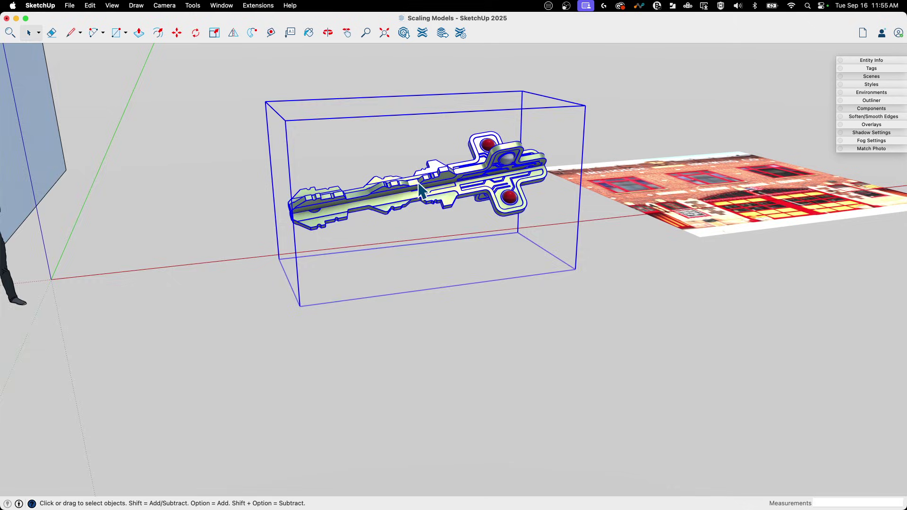
{"action": "double_click", "coordinate": [422, 190]}
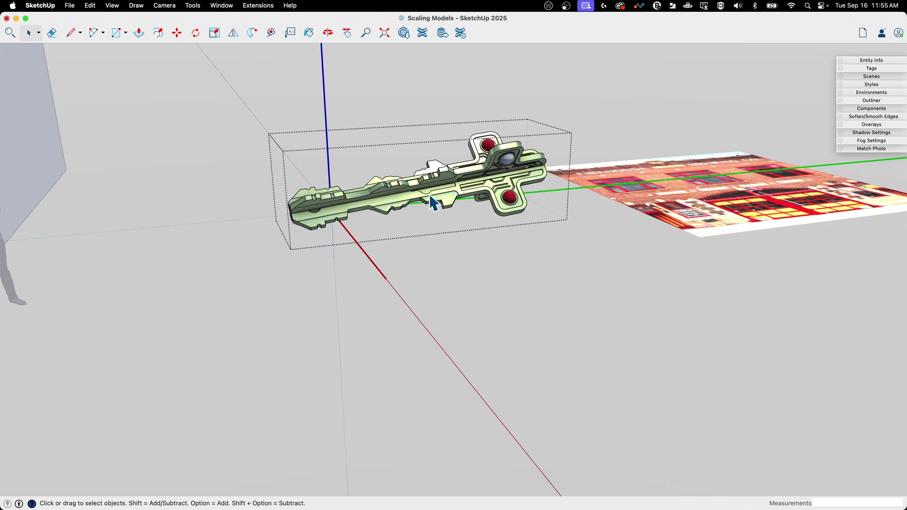
Measure the key's overall length from its tip to the handle end and resize only the key to make that length 3".
{"action": "left_click", "coordinate": [272, 33]}
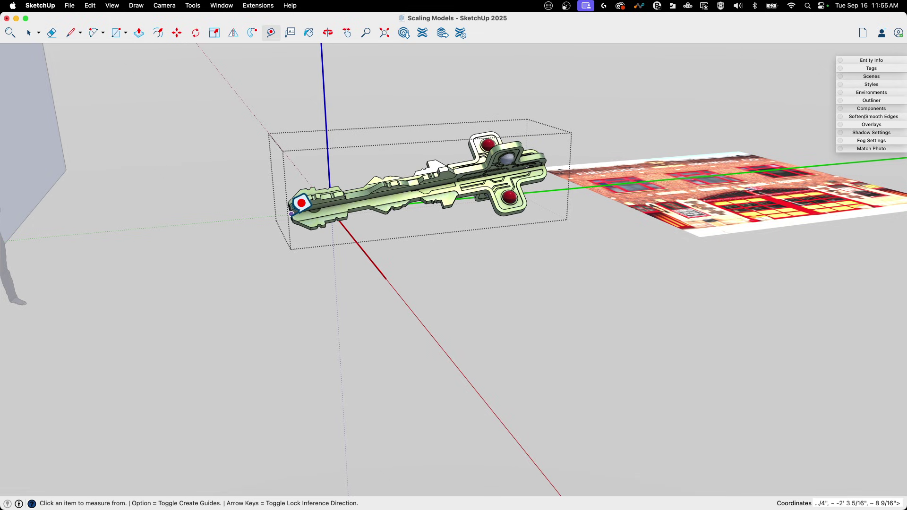
{"action": "left_click", "coordinate": [291, 214]}
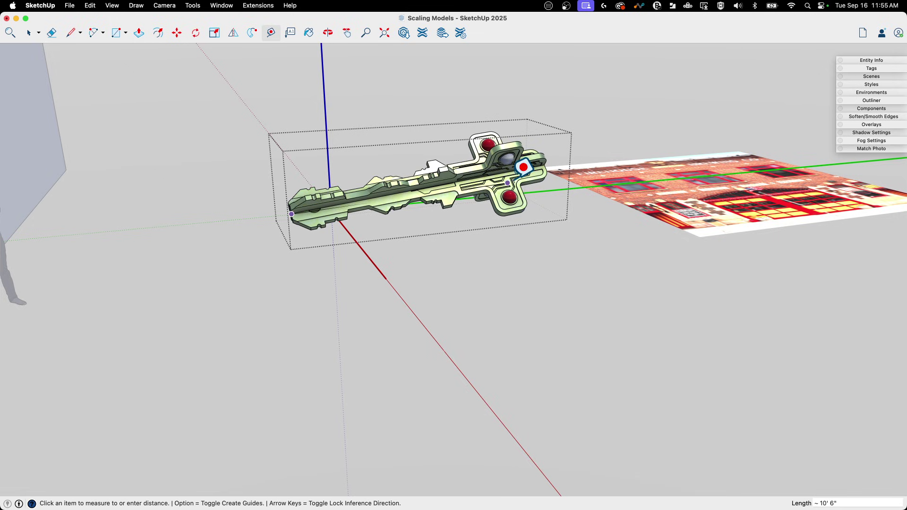
{"action": "scroll", "coordinate": [554, 154], "scroll_direction": "up", "scroll_amount": 5}
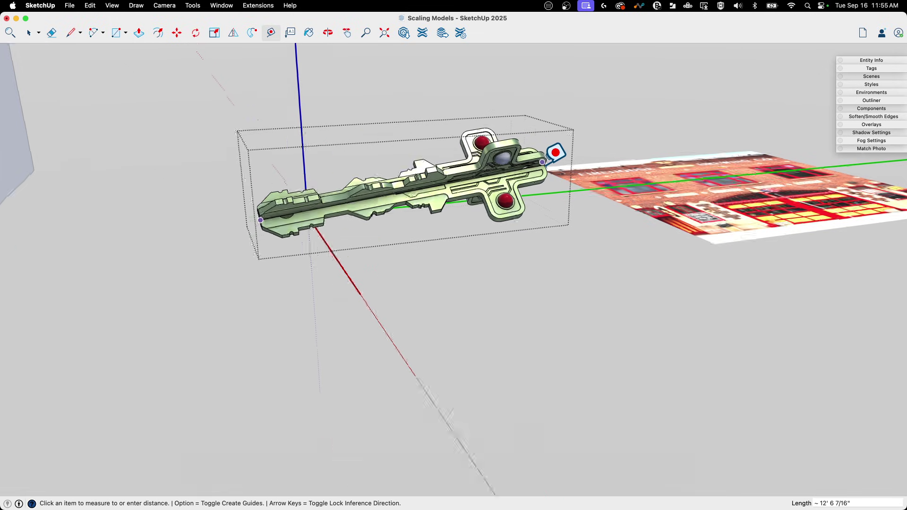
{"action": "left_click", "coordinate": [545, 164]}
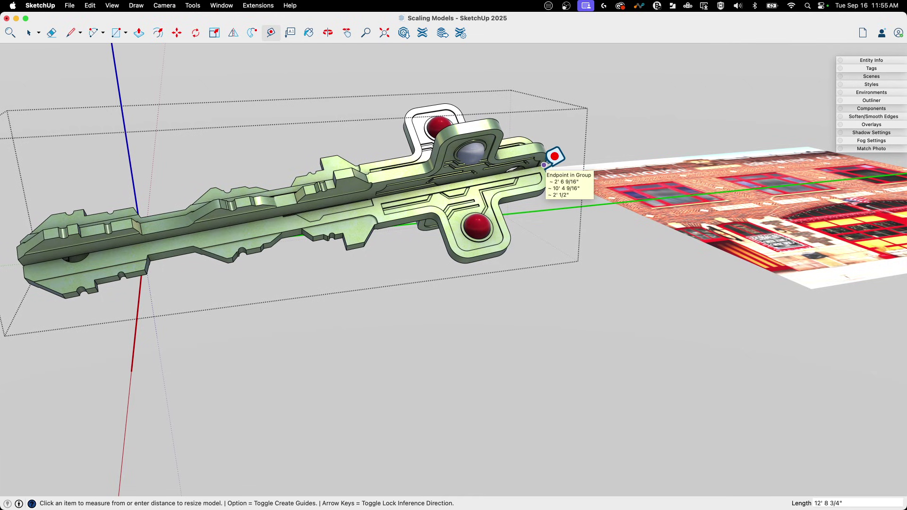
{"action": "type", "text": "3"}
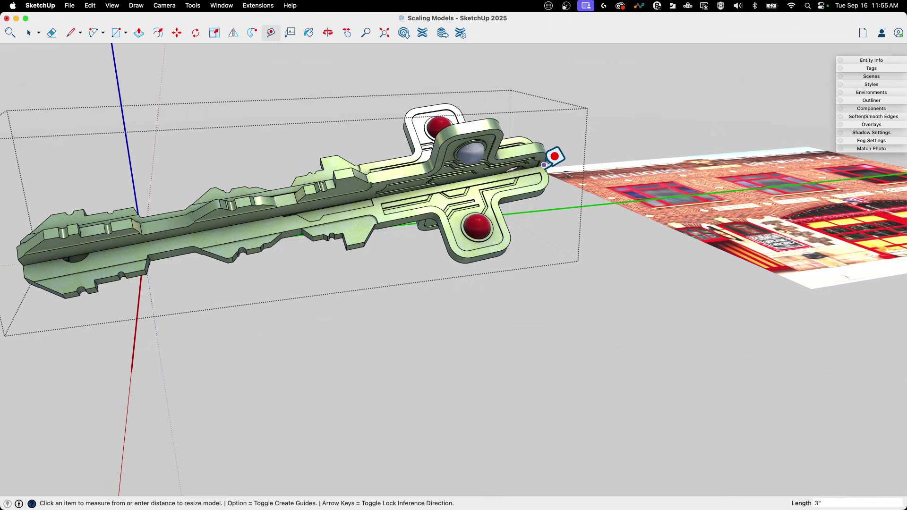
{"action": "key", "text": "Return"}
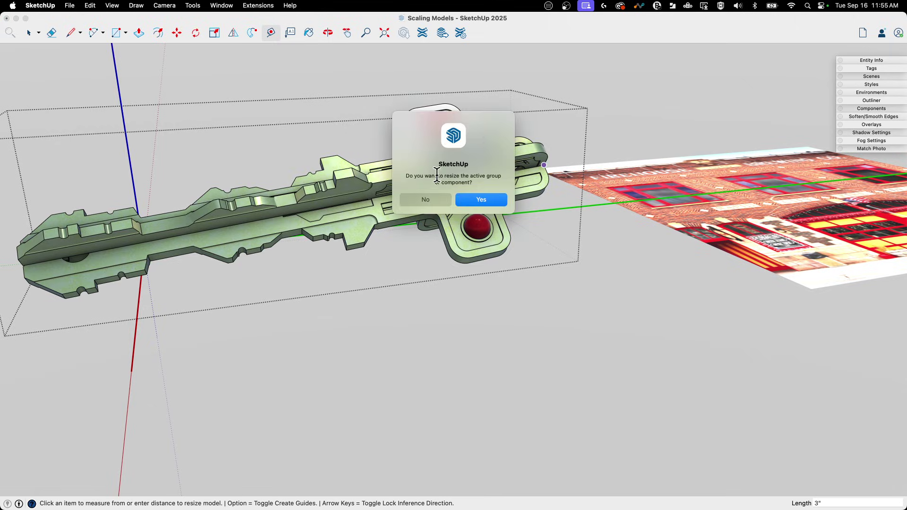
{"action": "left_click", "coordinate": [490, 200]}
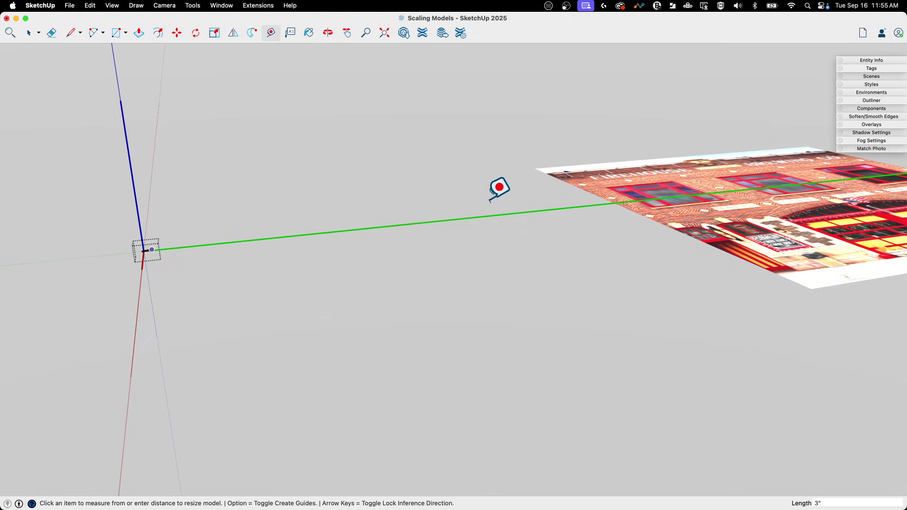
{"action": "scroll", "coordinate": [543, 188], "scroll_direction": "down", "scroll_amount": 5}
{"action": "key", "text": "space"}
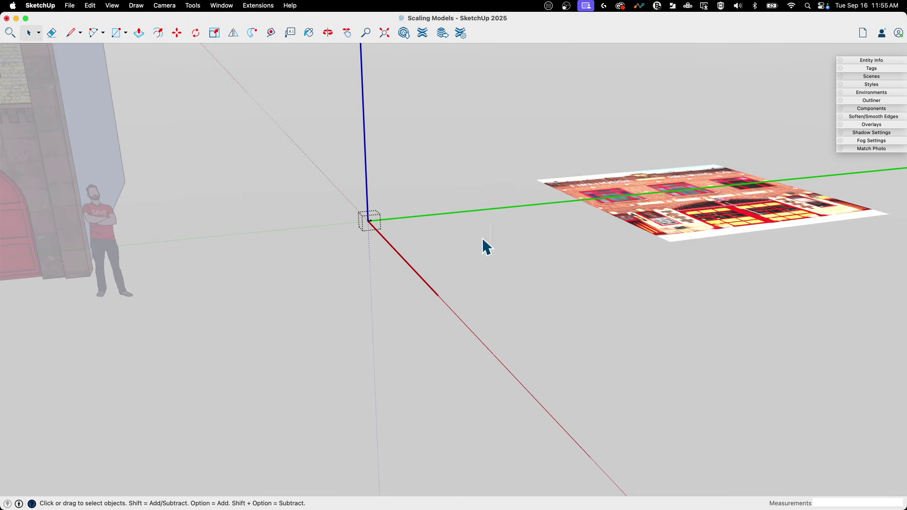
Leave the key's editing context and move the key about 14' 4" to a spot near the origin beside the standing figure.
{"action": "scroll", "coordinate": [375, 235], "scroll_direction": "up", "scroll_amount": 6}
{"action": "key", "text": "m"}
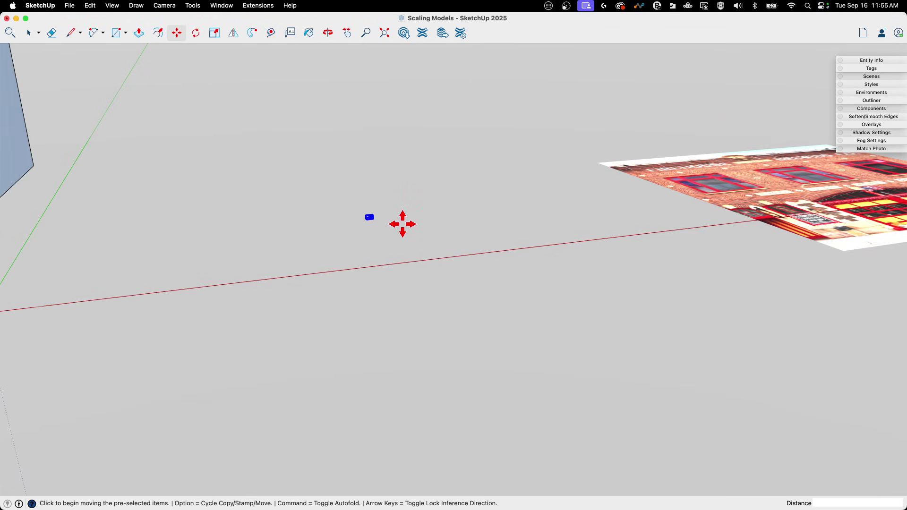
{"action": "left_click", "coordinate": [401, 222]}
{"action": "scroll", "coordinate": [379, 304], "scroll_direction": "down", "scroll_amount": 3}
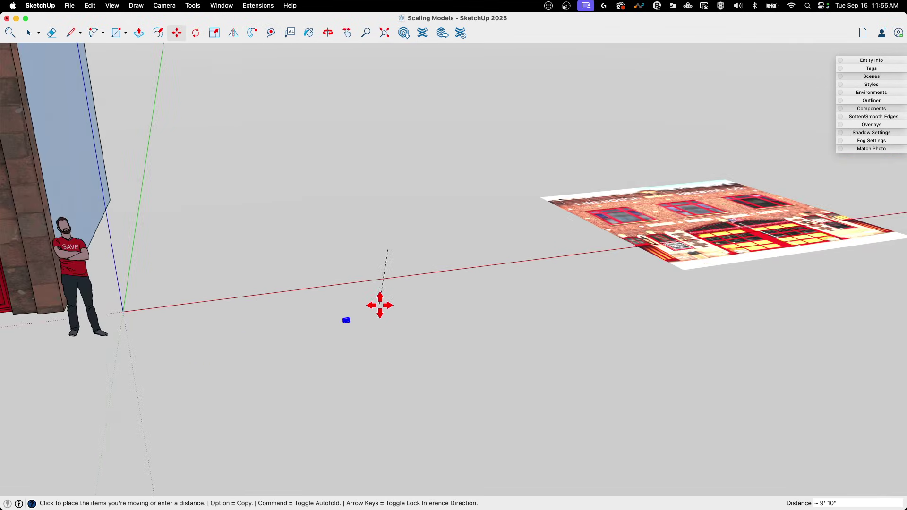
{"action": "left_click", "coordinate": [189, 313]}
{"action": "scroll", "coordinate": [57, 349], "scroll_direction": "up", "scroll_amount": 2}
{"action": "scroll", "coordinate": [93, 350], "scroll_direction": "up", "scroll_amount": 4}
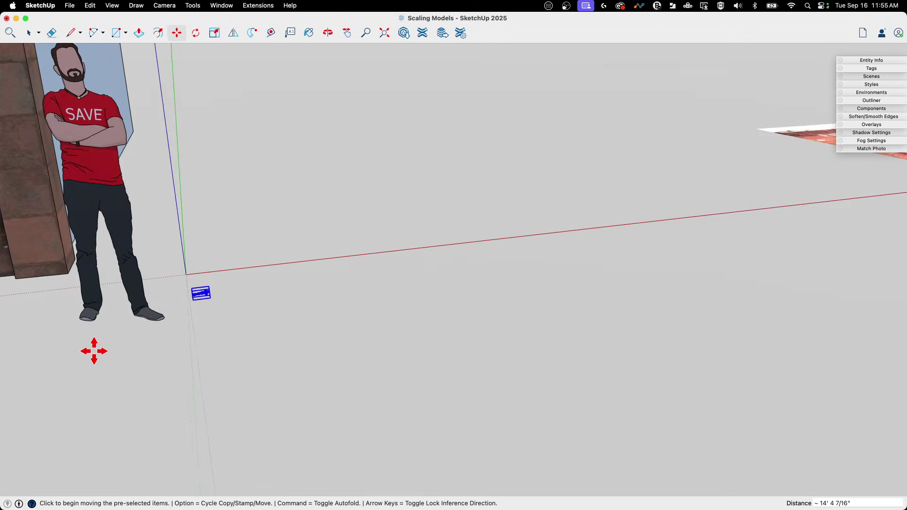
{"action": "middle_click_drag", "start_coordinate": [231, 319], "coordinate": [286, 319]}
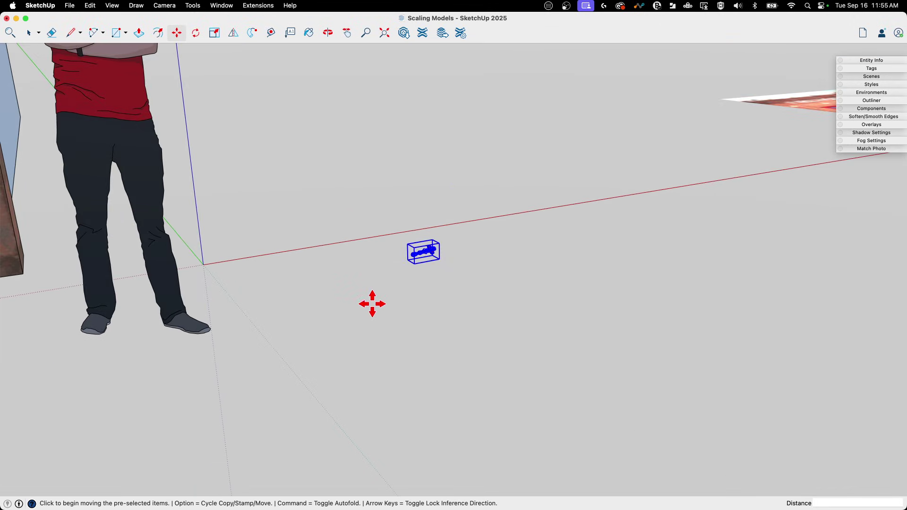
Move the key by its corner to the origin, shift it beside the standing figure's shoe, and deselect it.
{"action": "mouse_move", "coordinate": [408, 263]}
{"action": "left_click", "coordinate": [407, 259]}
{"action": "left_click", "coordinate": [203, 264]}
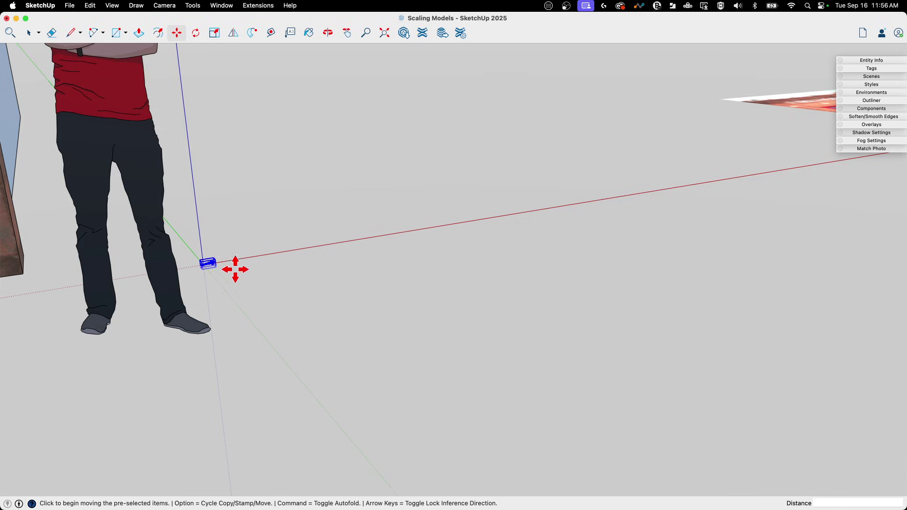
{"action": "left_click", "coordinate": [236, 270]}
{"action": "left_click", "coordinate": [251, 302]}
{"action": "middle_click_drag", "start_coordinate": [251, 302], "coordinate": [331, 359]}
{"action": "key", "text": "space"}
{"action": "left_click", "coordinate": [316, 360]}
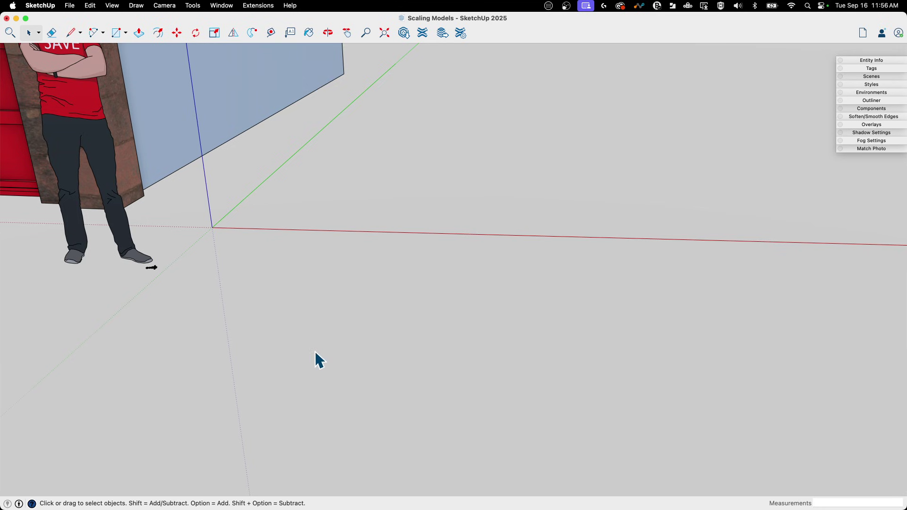
Compare the key's size with the standing figure and the castle building, from close up and from farther away.
{"action": "scroll", "coordinate": [144, 283], "scroll_direction": "down", "scroll_amount": 2}
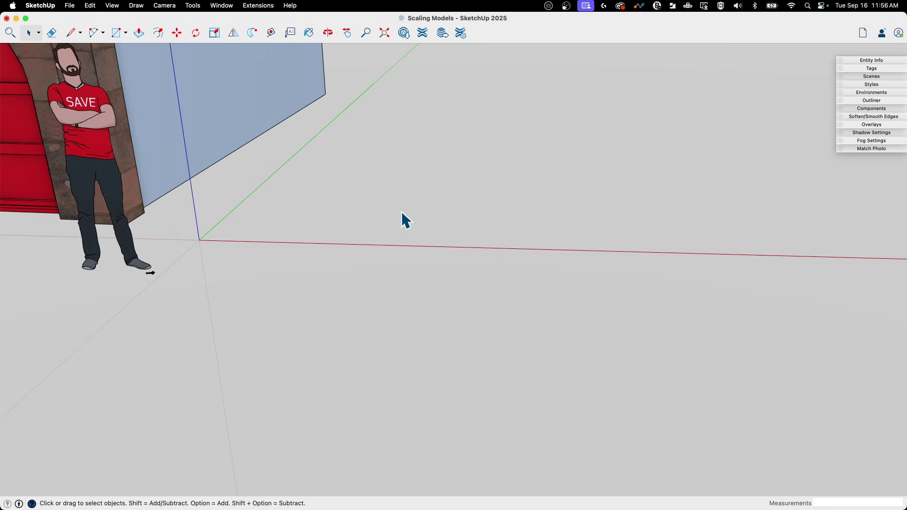
{"action": "scroll", "coordinate": [162, 265], "scroll_direction": "down", "scroll_amount": 5}
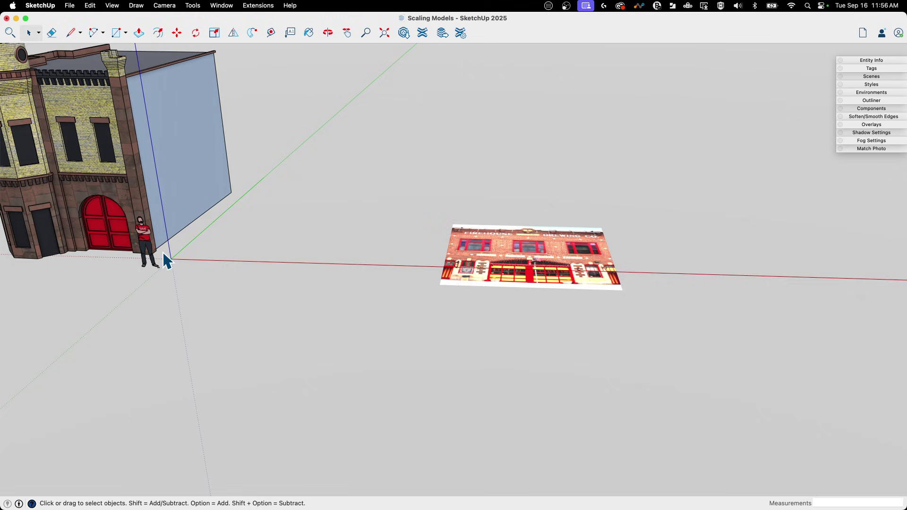
{"action": "middle_click_drag", "start_coordinate": [163, 251], "coordinate": [170, 302]}
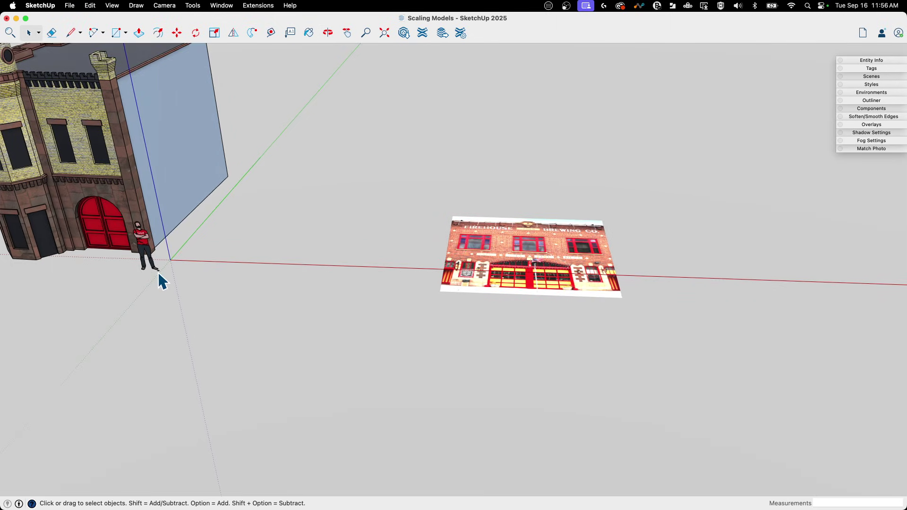
{"action": "scroll", "coordinate": [160, 279], "scroll_direction": "up", "scroll_amount": 6}
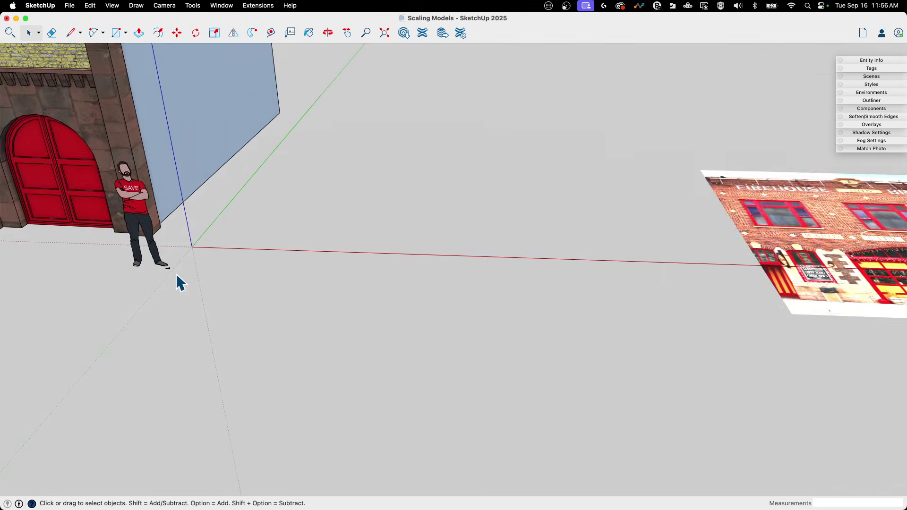
{"action": "scroll", "coordinate": [174, 271], "scroll_direction": "up", "scroll_amount": 3}
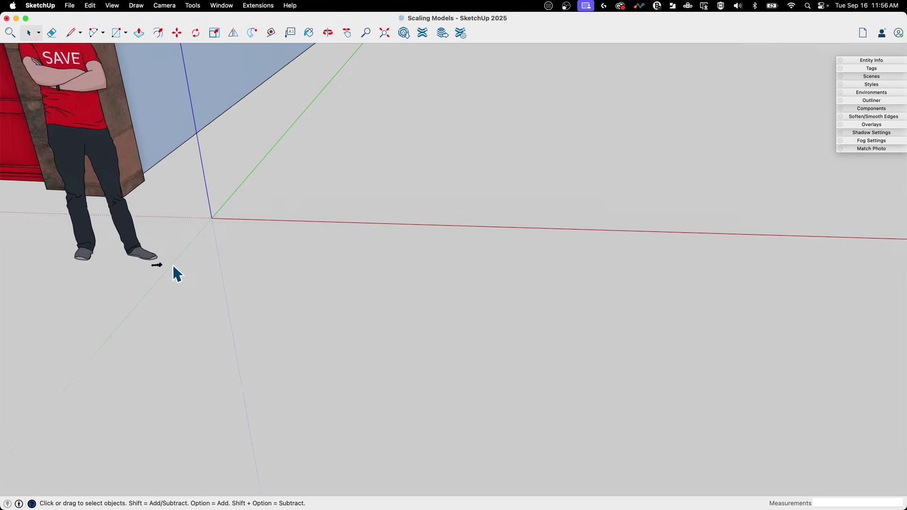
{"action": "scroll", "coordinate": [168, 267], "scroll_direction": "down", "scroll_amount": 5}
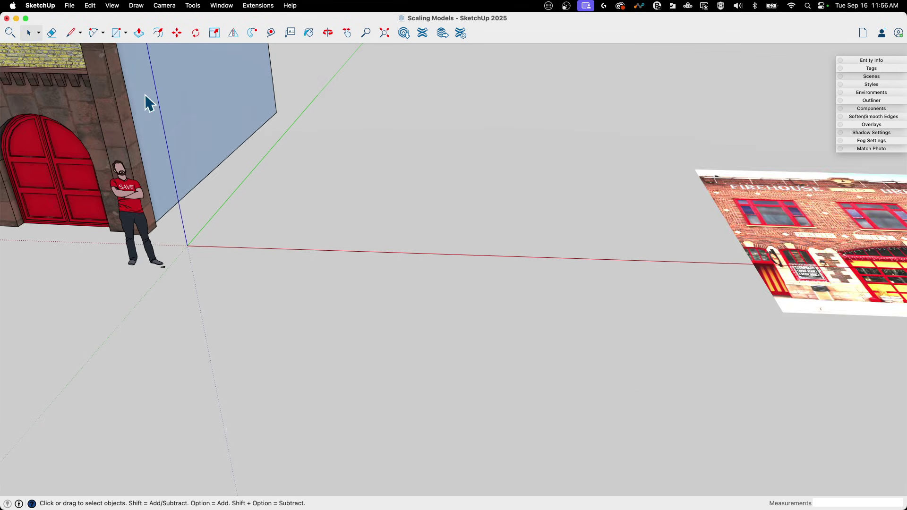
{"action": "scroll", "coordinate": [54, 208], "scroll_direction": "down", "scroll_amount": 3}
{"action": "scroll", "coordinate": [132, 204], "scroll_direction": "down", "scroll_amount": 2}
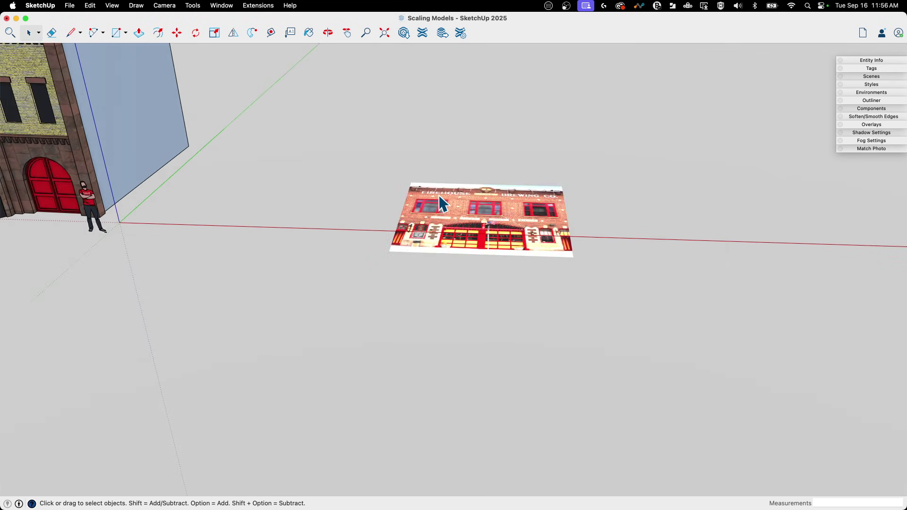
Measure the width of the garage door opening in the firehouse photo with the Tape Measure.
{"action": "middle_click_drag", "start_coordinate": [441, 204], "coordinate": [505, 299]}
{"action": "scroll", "coordinate": [462, 268], "scroll_direction": "up", "scroll_amount": 6}
{"action": "scroll", "coordinate": [505, 299], "scroll_direction": "down", "scroll_amount": 3}
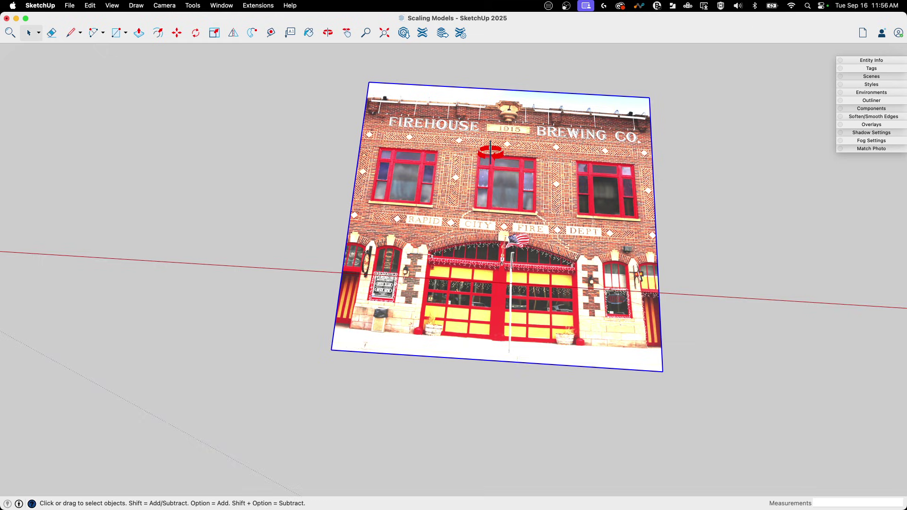
{"action": "middle_click_drag", "start_coordinate": [490, 151], "coordinate": [478, 126]}
{"action": "scroll", "coordinate": [463, 138], "scroll_direction": "up", "scroll_amount": 3}
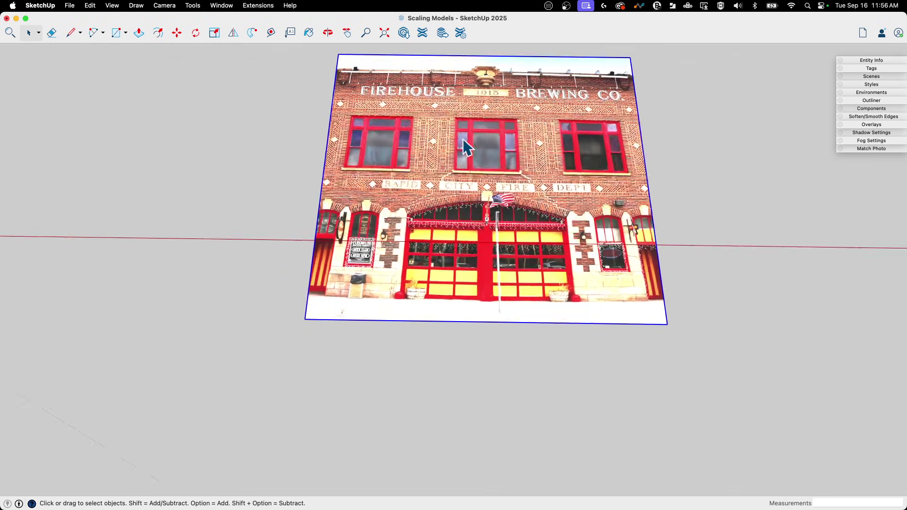
{"action": "scroll", "coordinate": [463, 147], "scroll_direction": "up", "scroll_amount": 6}
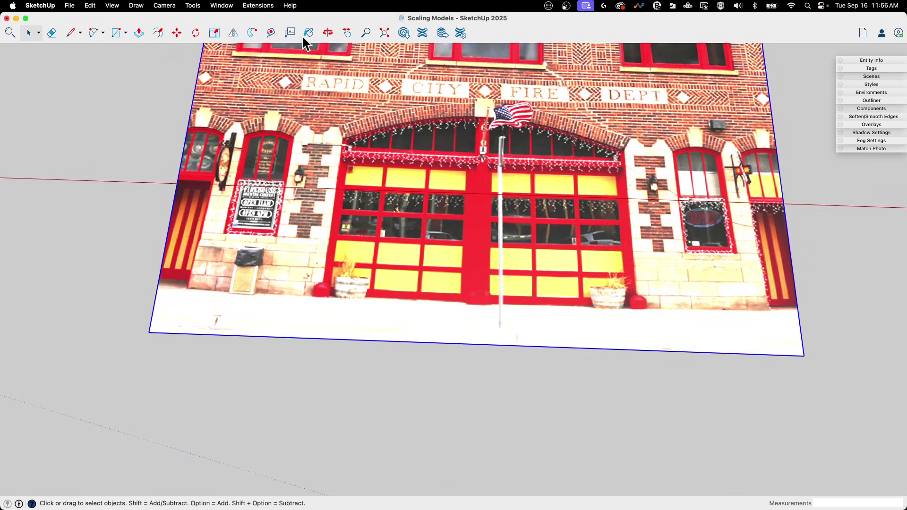
{"action": "left_click", "coordinate": [272, 32]}
{"action": "scroll", "coordinate": [543, 213], "scroll_direction": "down", "scroll_amount": 1}
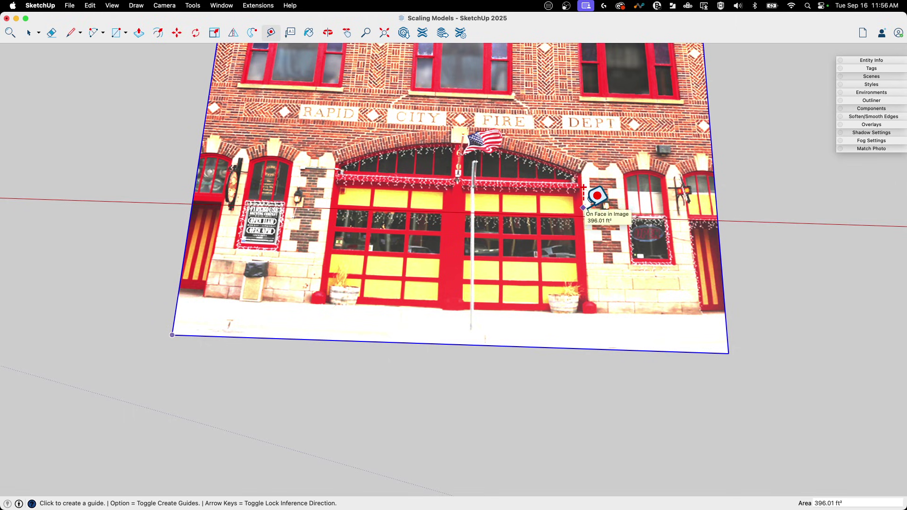
{"action": "left_click", "coordinate": [583, 208]}
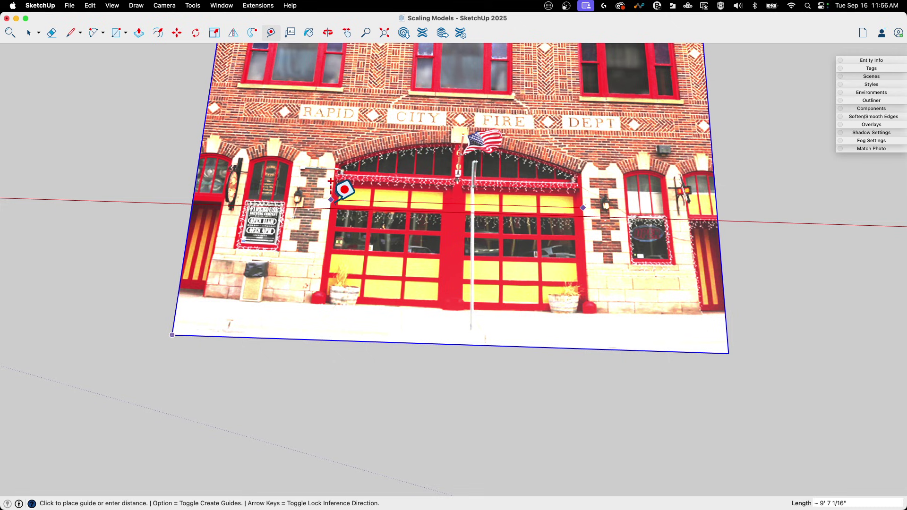
{"action": "middle_click_drag", "start_coordinate": [557, 197], "coordinate": [364, 189]}
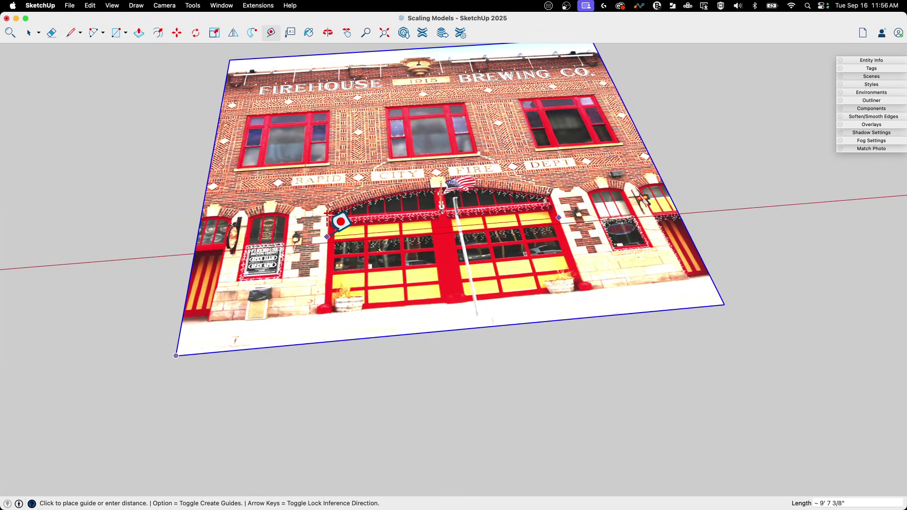
{"action": "middle_click_drag", "start_coordinate": [341, 222], "coordinate": [589, 229]}
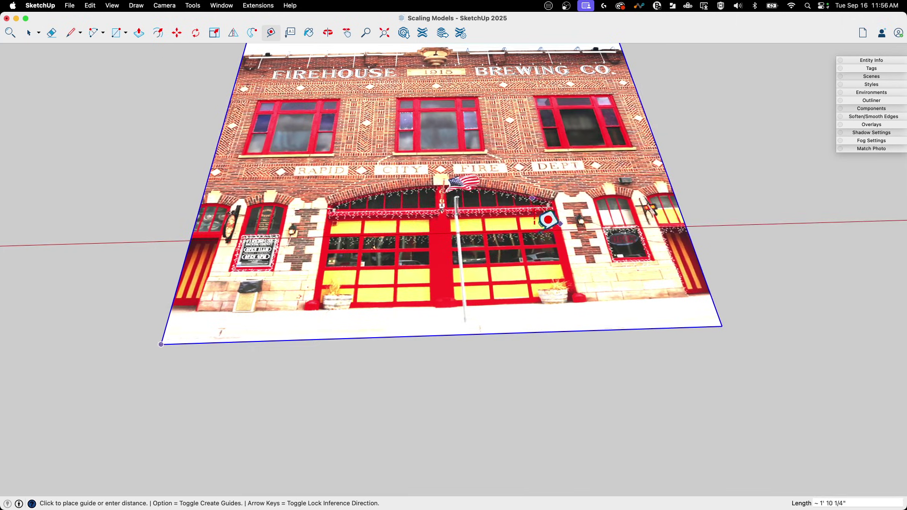
{"action": "scroll", "coordinate": [572, 182], "scroll_direction": "up", "scroll_amount": 3}
{"action": "key", "text": "space"}
Draw a line about 9' 6 5/8" long on the firehouse photo, spanning the garage door opening from side to side.
{"action": "middle_click_drag", "start_coordinate": [572, 182], "coordinate": [303, 211]}
{"action": "scroll", "coordinate": [482, 182], "scroll_direction": "up", "scroll_amount": 3}
{"action": "key", "text": "l"}
{"action": "scroll", "coordinate": [287, 184], "scroll_direction": "up", "scroll_amount": 4}
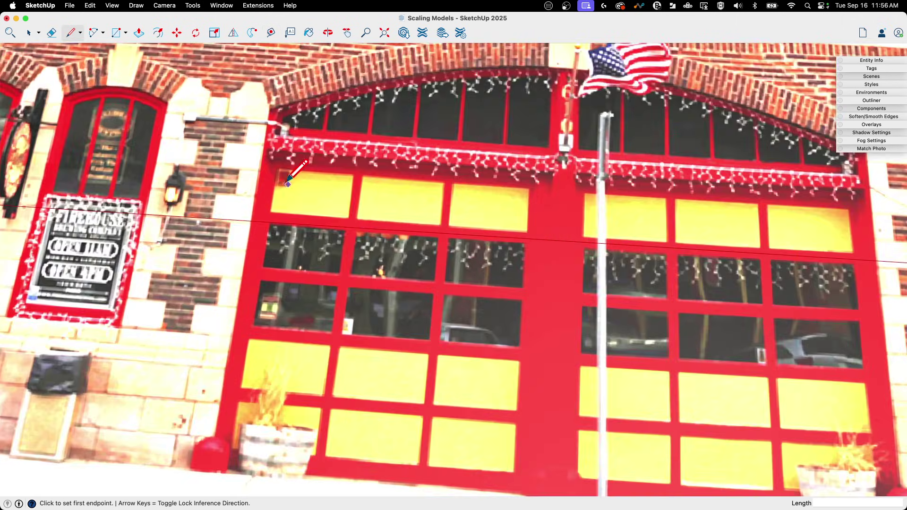
{"action": "left_click", "coordinate": [257, 183]}
{"action": "scroll", "coordinate": [398, 198], "scroll_direction": "down", "scroll_amount": 5}
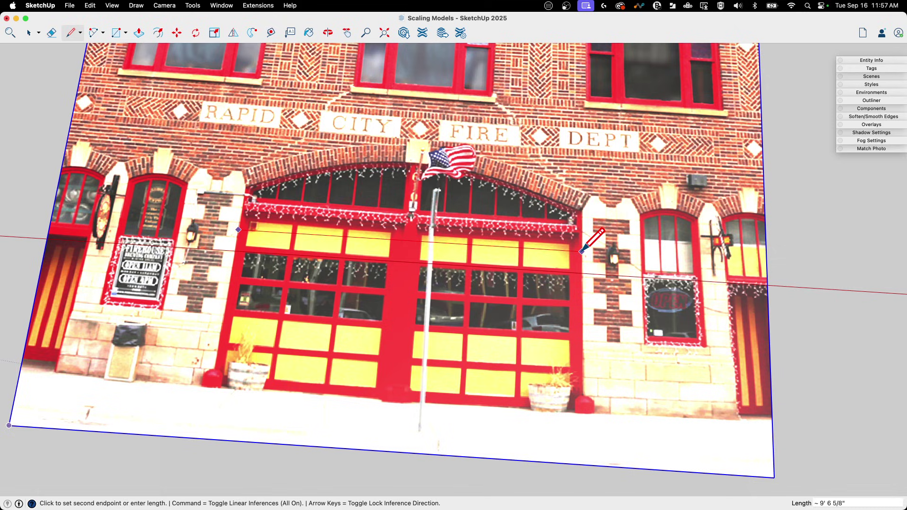
{"action": "left_click", "coordinate": [581, 252]}
{"action": "key", "text": "space"}
Examine the firehouse photo and the reference line across its garage doors from several angles and distances.
{"action": "scroll", "coordinate": [625, 231], "scroll_direction": "down", "scroll_amount": 4}
{"action": "middle_click_drag", "start_coordinate": [624, 231], "coordinate": [360, 257]}
{"action": "scroll", "coordinate": [314, 259], "scroll_direction": "up", "scroll_amount": 4}
{"action": "key", "text": "l"}
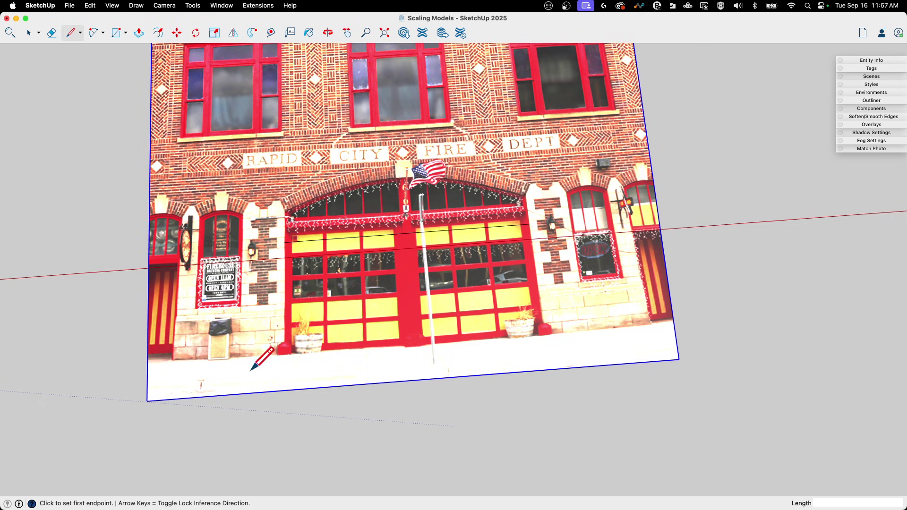
{"action": "middle_click_drag", "start_coordinate": [499, 268], "coordinate": [396, 245]}
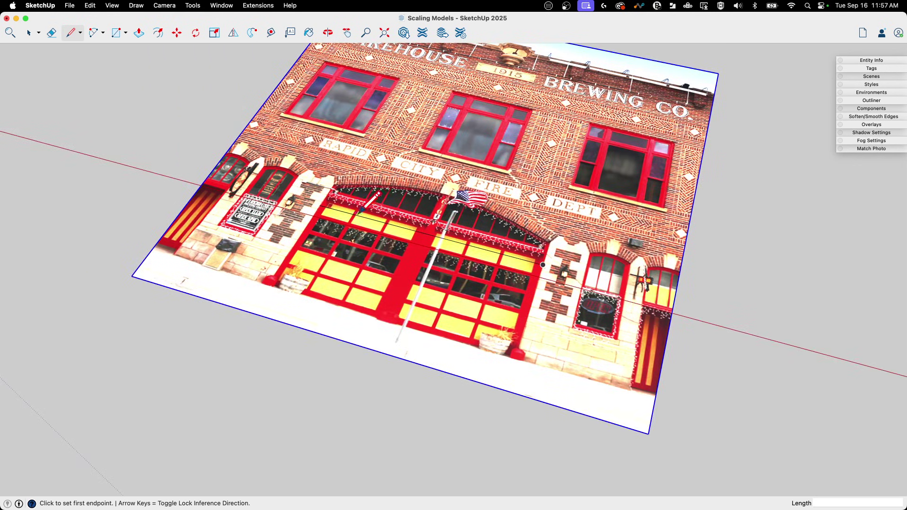
{"action": "scroll", "coordinate": [395, 180], "scroll_direction": "down", "scroll_amount": 5}
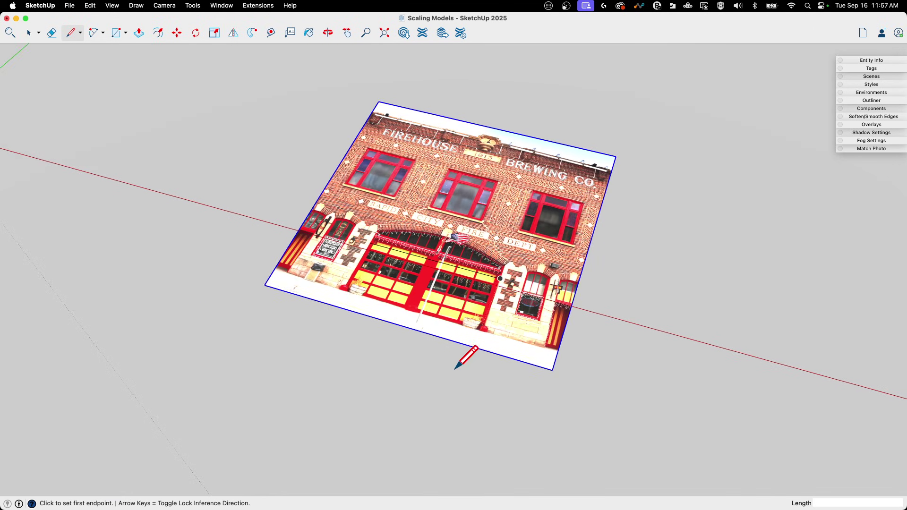
{"action": "scroll", "coordinate": [462, 360], "scroll_direction": "up", "scroll_amount": 6}
{"action": "middle_click_drag", "start_coordinate": [420, 313], "coordinate": [492, 259]}
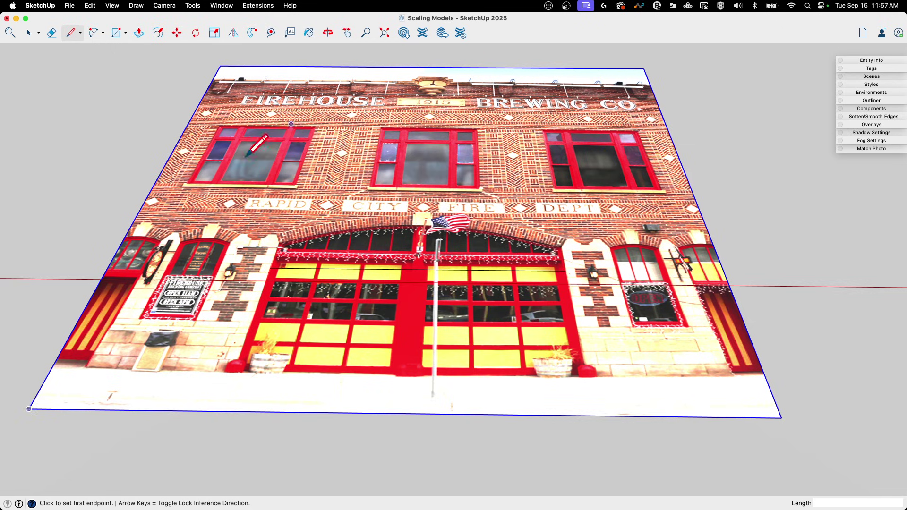
{"action": "left_click", "coordinate": [272, 34]}
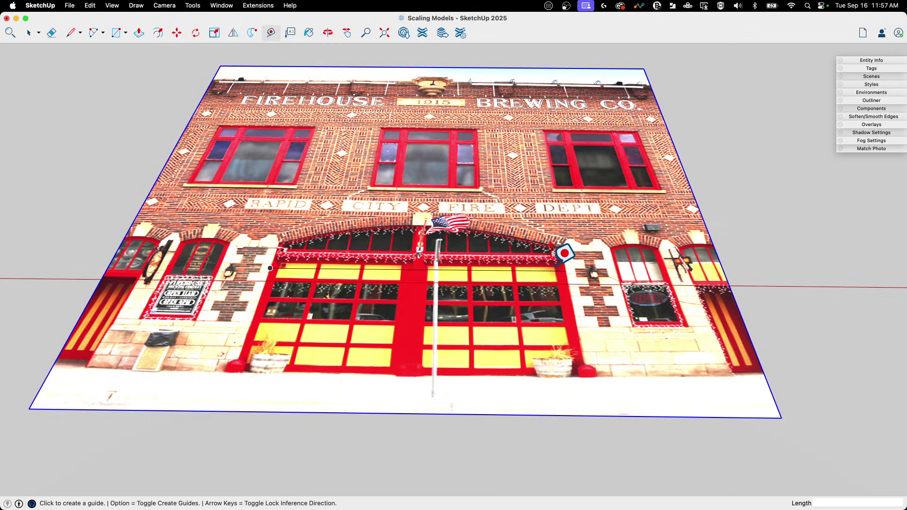
{"action": "middle_click_drag", "start_coordinate": [567, 253], "coordinate": [186, 334]}
{"action": "scroll", "coordinate": [186, 334], "scroll_direction": "down", "scroll_amount": 5}
{"action": "middle_click_drag", "start_coordinate": [511, 255], "coordinate": [416, 156]}
{"action": "key", "text": "space"}
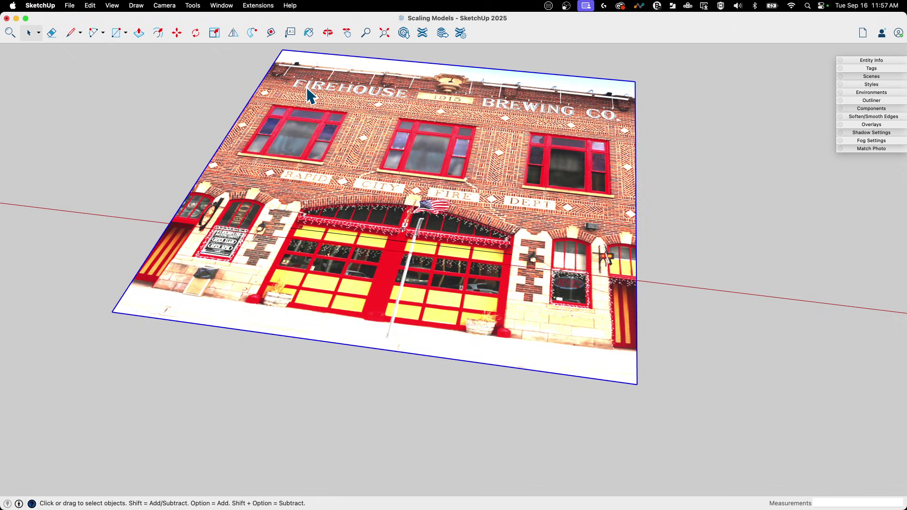
Show the entity information for the firehouse photo, check its object type, and clear the selection.
{"action": "left_click", "coordinate": [851, 59]}
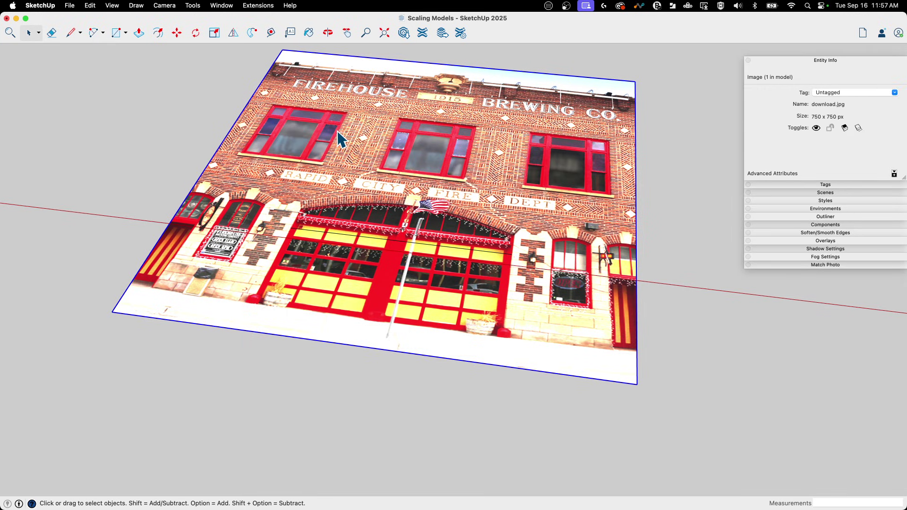
{"action": "scroll", "coordinate": [660, 197], "scroll_direction": "up", "scroll_amount": 3}
{"action": "left_click", "coordinate": [659, 198]}
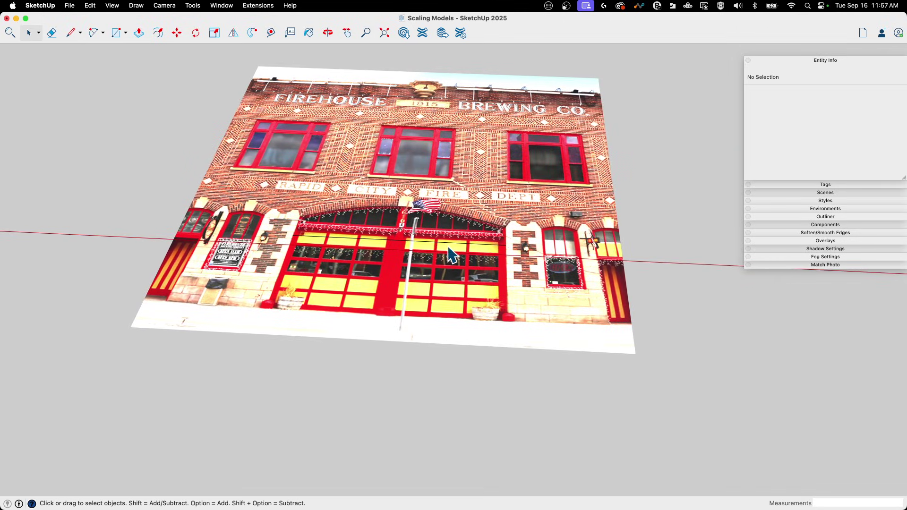
Group the line across the garage doors together with the firehouse photo and check that both select as one object.
{"action": "left_click", "coordinate": [447, 243]}
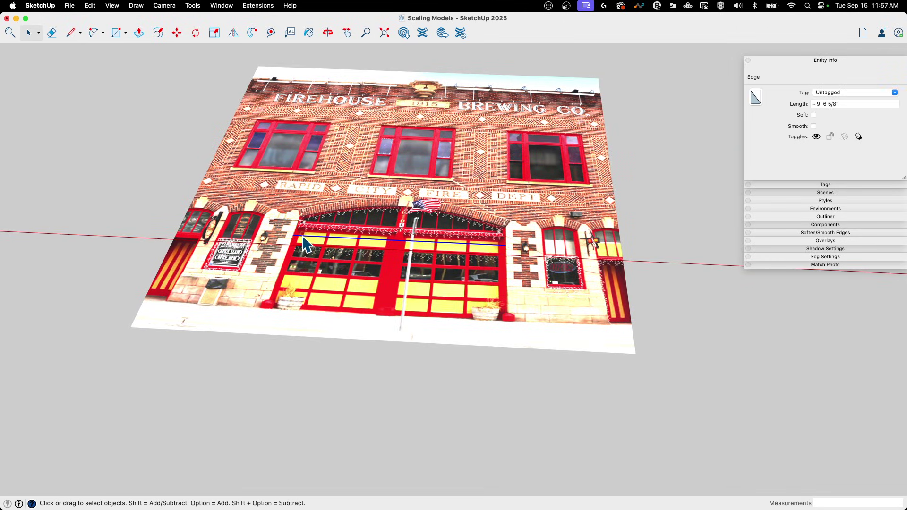
{"action": "left_click", "coordinate": [444, 137], "text": "shift"}
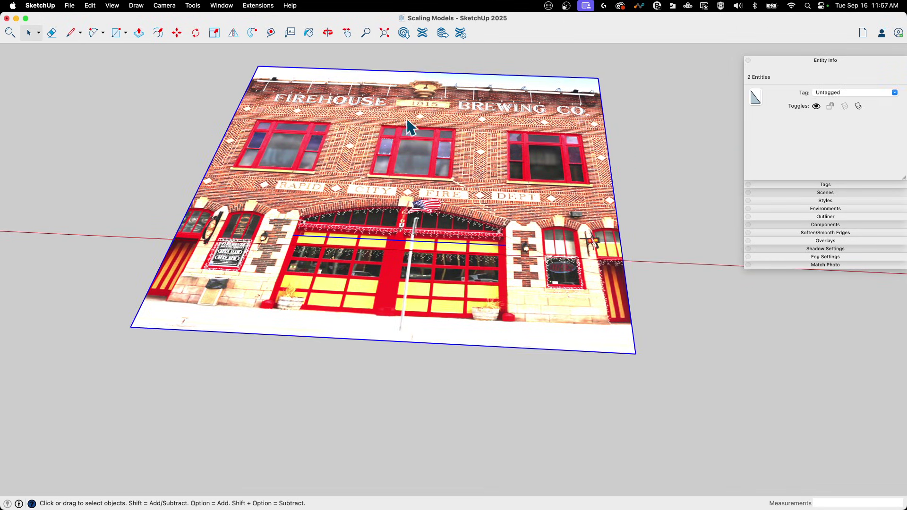
{"action": "right_click", "coordinate": [348, 146]}
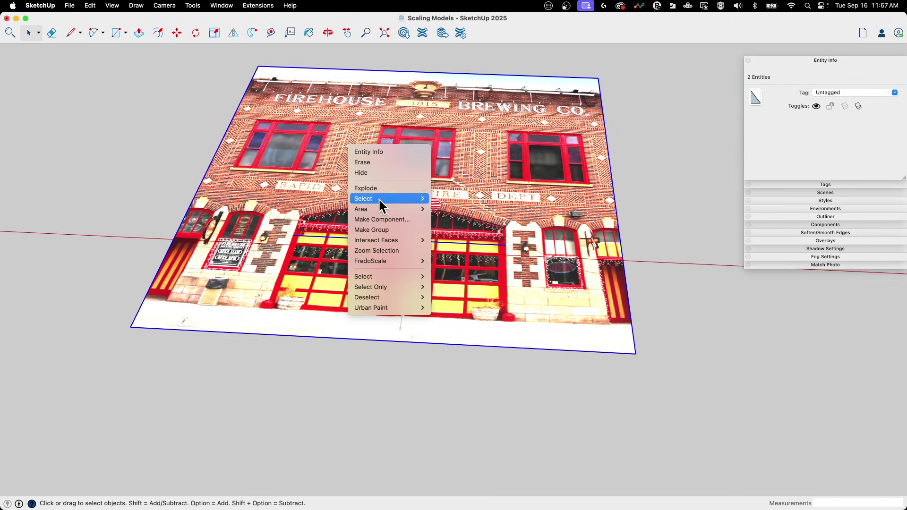
{"action": "left_click", "coordinate": [378, 229]}
{"action": "left_click", "coordinate": [651, 176]}
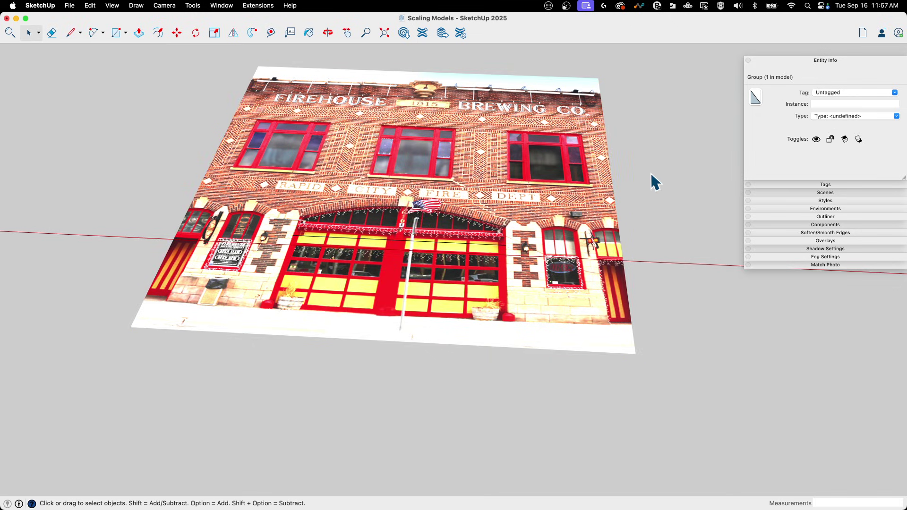
{"action": "left_click", "coordinate": [541, 152]}
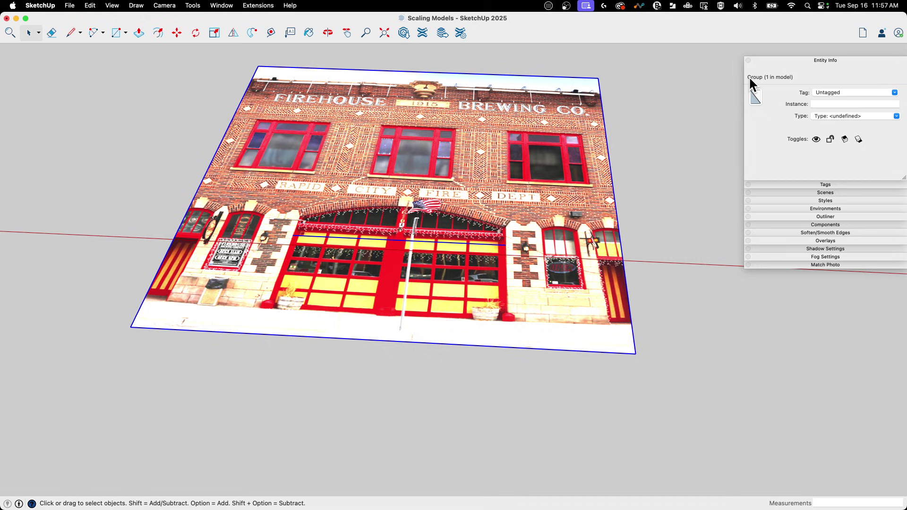
Inside the firehouse photo group, rescale the group with the Tape Measure so the line across the garage doors measures 16'.
{"action": "double_click", "coordinate": [373, 193]}
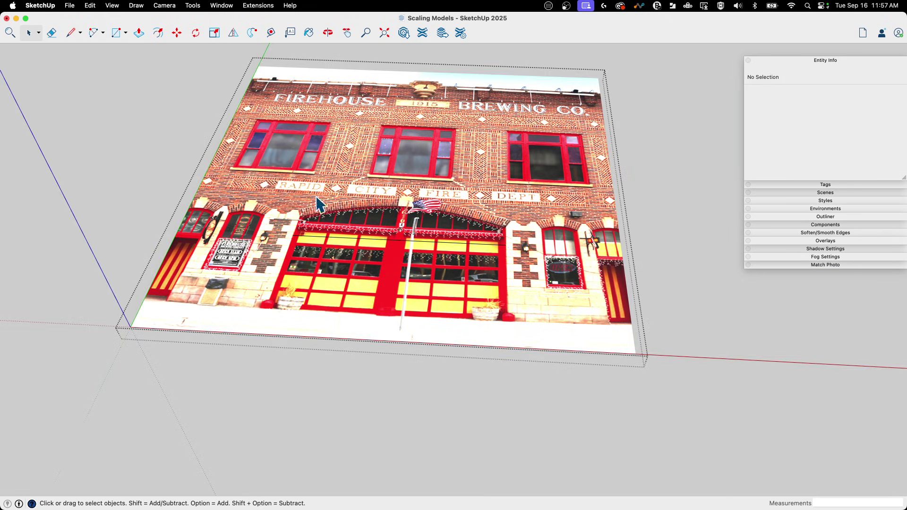
{"action": "middle_click_drag", "start_coordinate": [318, 203], "coordinate": [416, 222]}
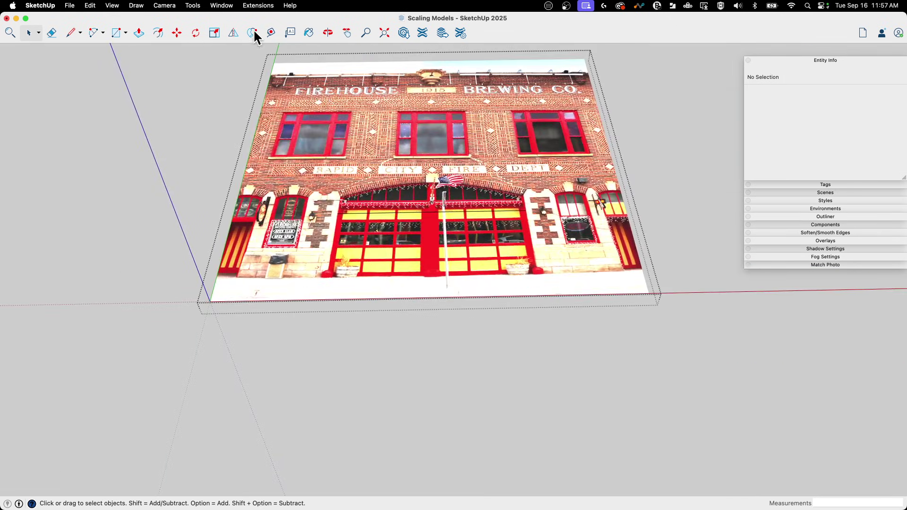
{"action": "left_click", "coordinate": [271, 33]}
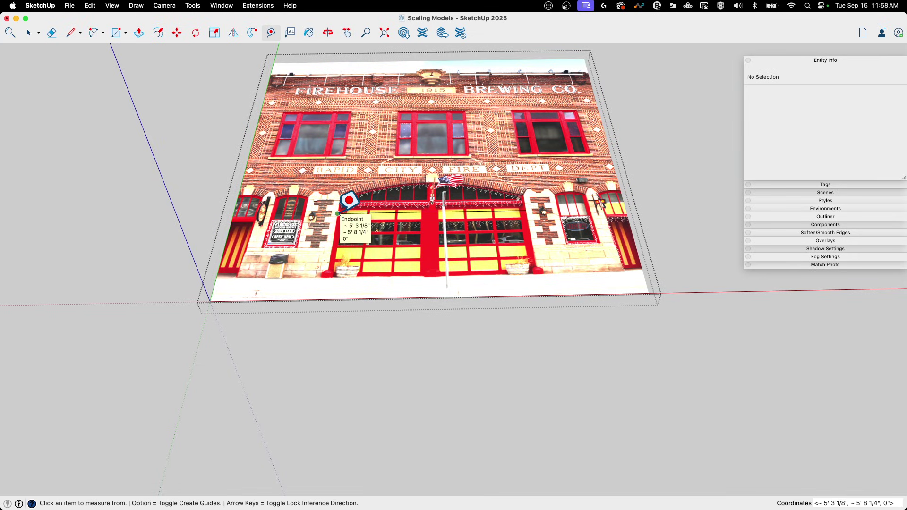
{"action": "left_click", "coordinate": [338, 213]}
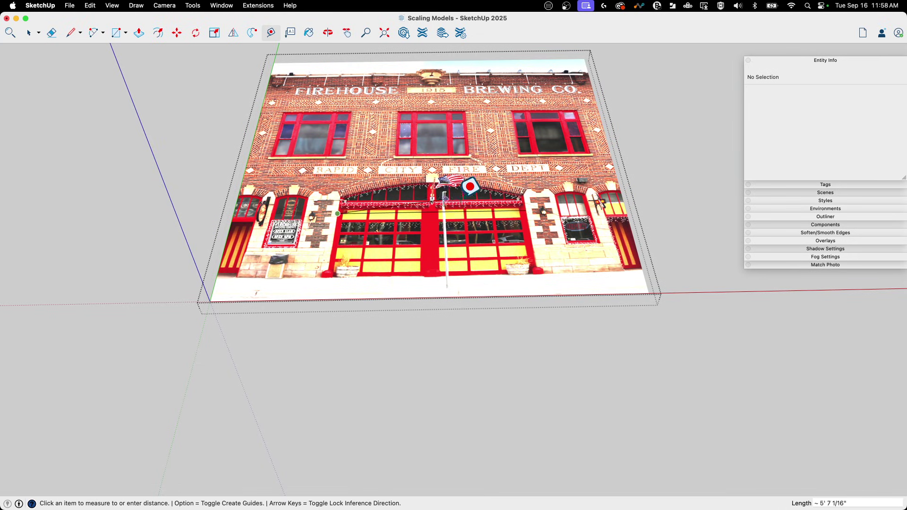
{"action": "left_click", "coordinate": [526, 211]}
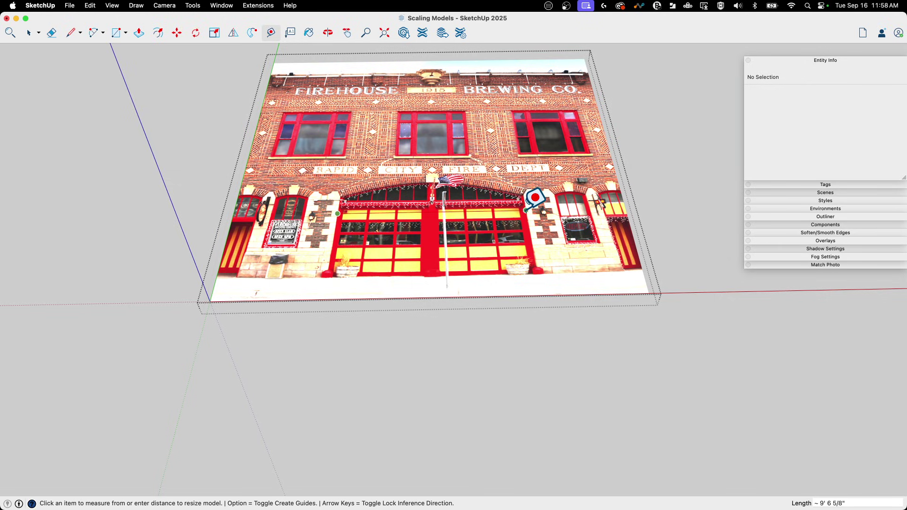
{"action": "key", "text": "Return"}
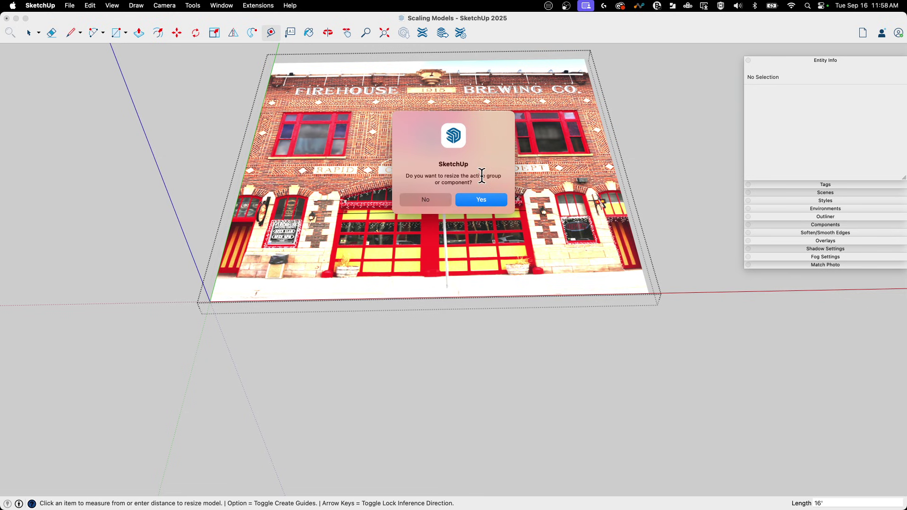
{"action": "left_click", "coordinate": [486, 200]}
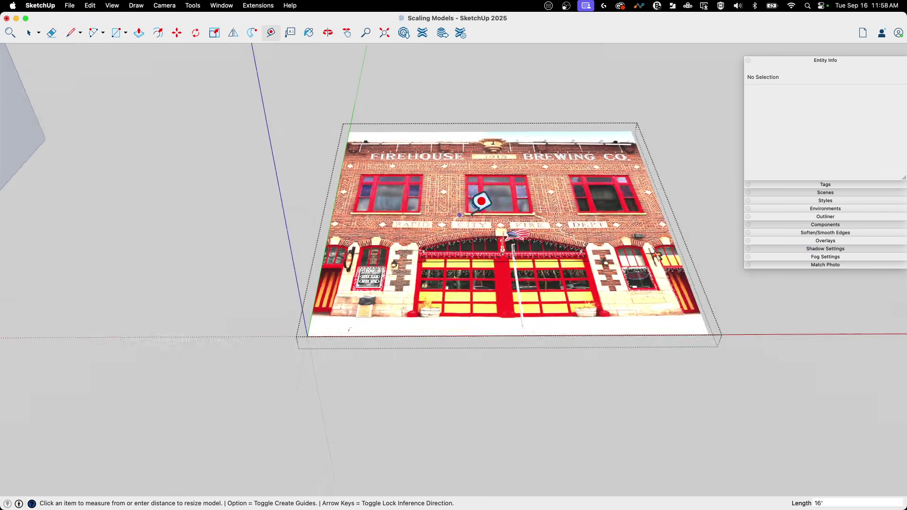
Measure the line across the garage doors from end to end to check the rescaled photo.
{"action": "middle_click_drag", "start_coordinate": [489, 217], "coordinate": [465, 236]}
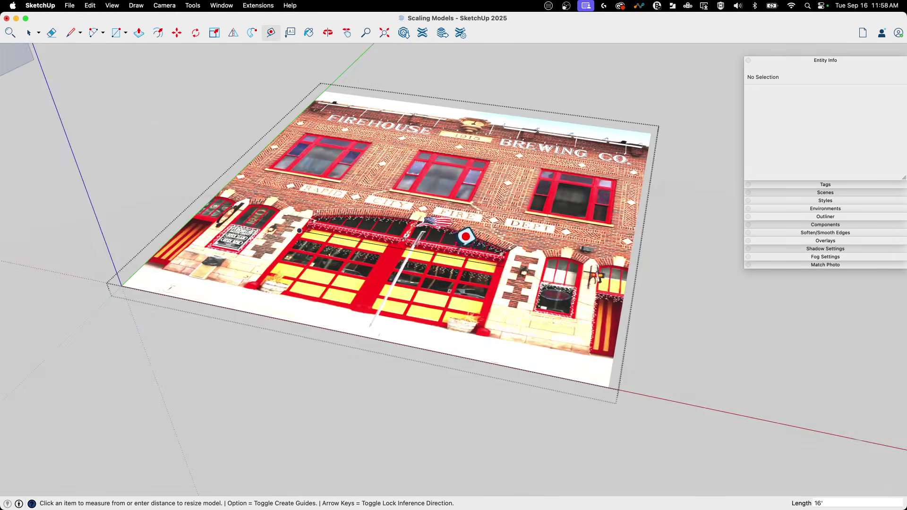
{"action": "middle_click_drag", "start_coordinate": [520, 253], "coordinate": [500, 241]}
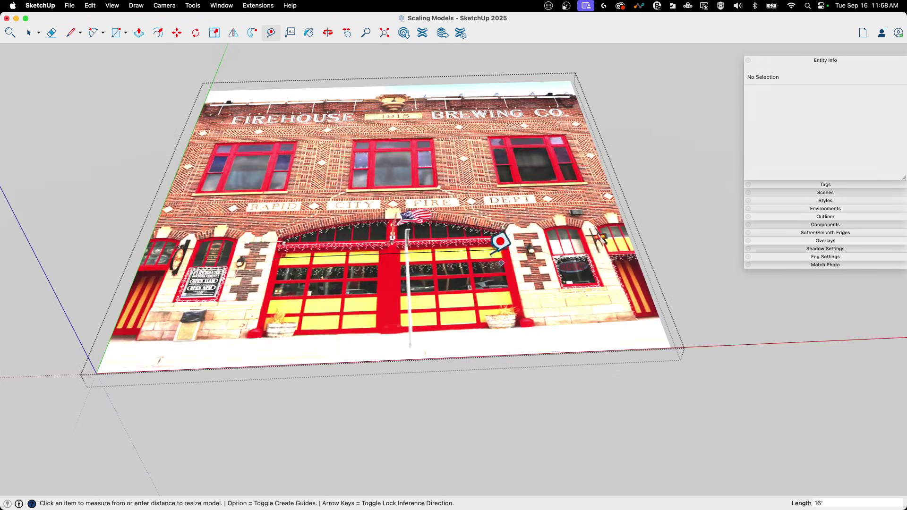
{"action": "left_click", "coordinate": [273, 258]}
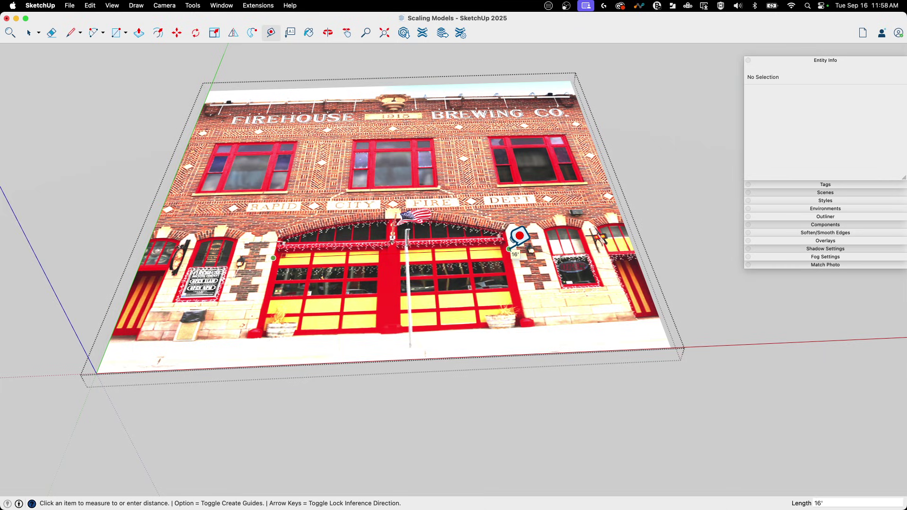
{"action": "key", "text": "space"}
Leave the group and move the firehouse photo about 31' 9 5/16" toward the castle, placing it beside the standing figure near the origin.
{"action": "middle_click_drag", "start_coordinate": [520, 236], "coordinate": [337, 162]}
{"action": "scroll", "coordinate": [578, 260], "scroll_direction": "down", "scroll_amount": 3}
{"action": "scroll", "coordinate": [577, 260], "scroll_direction": "down", "scroll_amount": 3}
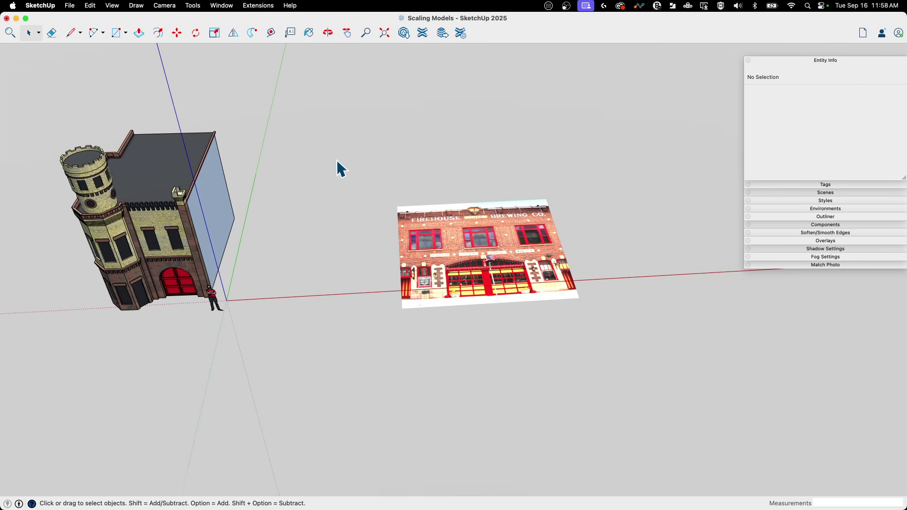
{"action": "left_click", "coordinate": [487, 255]}
{"action": "key", "text": "m"}
{"action": "scroll", "coordinate": [602, 345], "scroll_direction": "up", "scroll_amount": 1}
{"action": "left_click", "coordinate": [602, 344]}
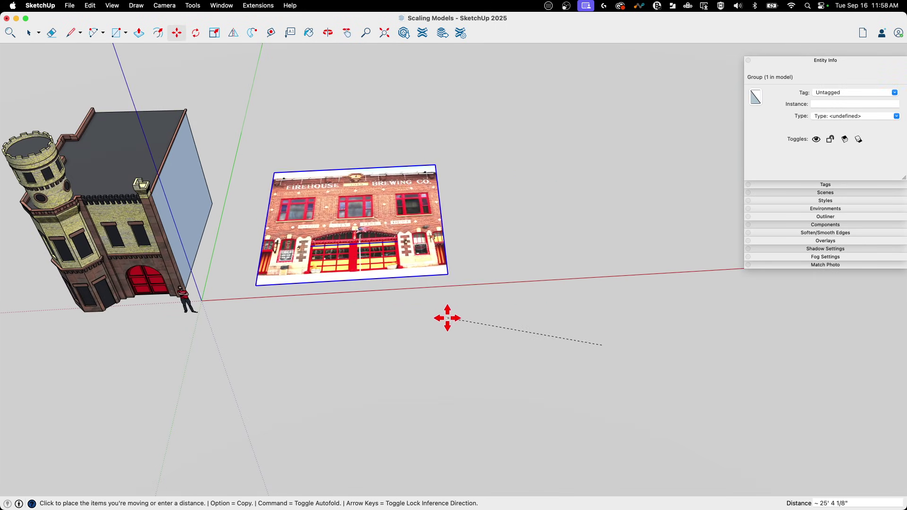
{"action": "left_click", "coordinate": [403, 331]}
{"action": "scroll", "coordinate": [405, 168], "scroll_direction": "up", "scroll_amount": 5}
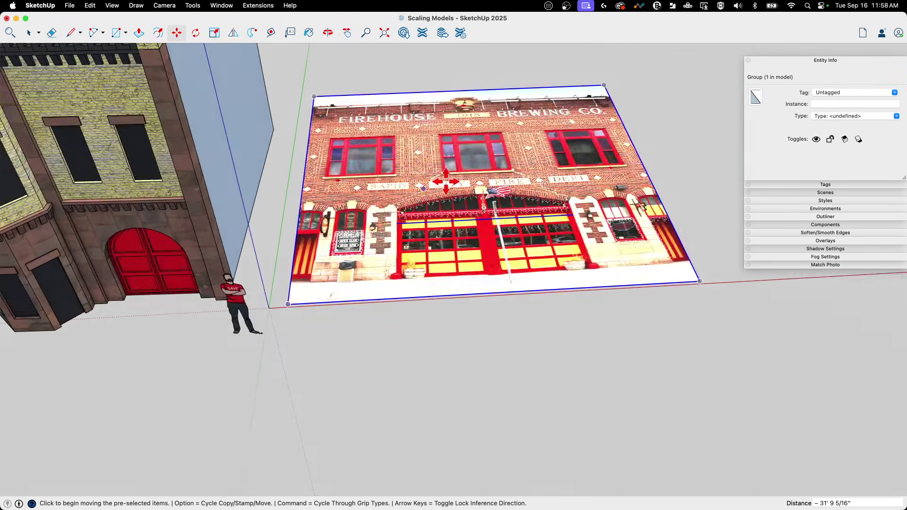
{"action": "scroll", "coordinate": [446, 181], "scroll_direction": "down", "scroll_amount": 3}
{"action": "middle_click_drag", "start_coordinate": [433, 365], "coordinate": [419, 223]}
{"action": "key", "text": "space"}
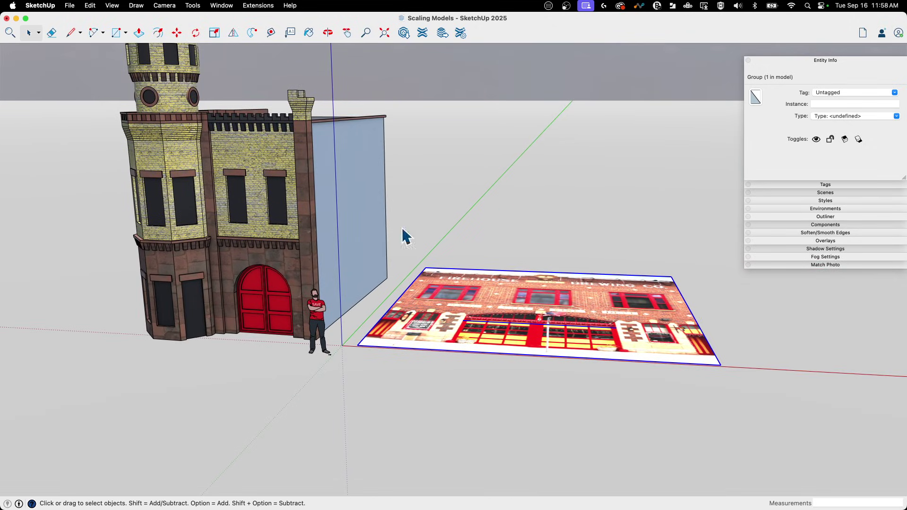